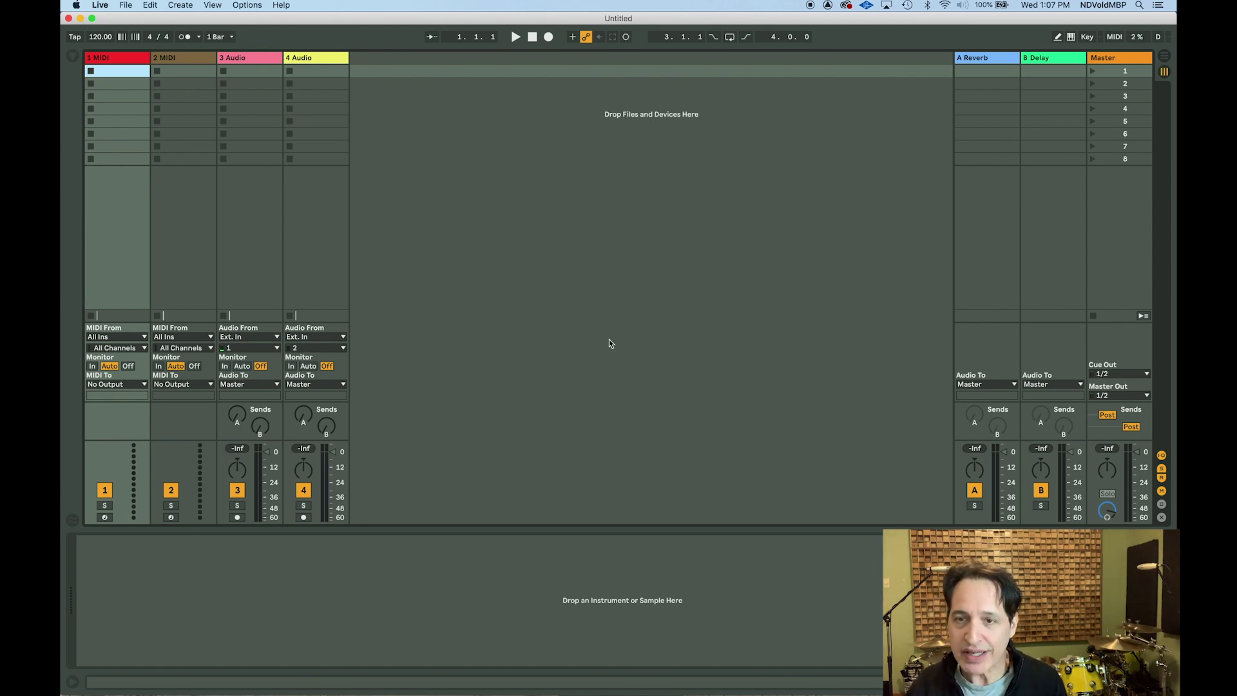
Step: Switch to the arrangement timeline and drag the loop region to around bars 43–47
key(Tab)
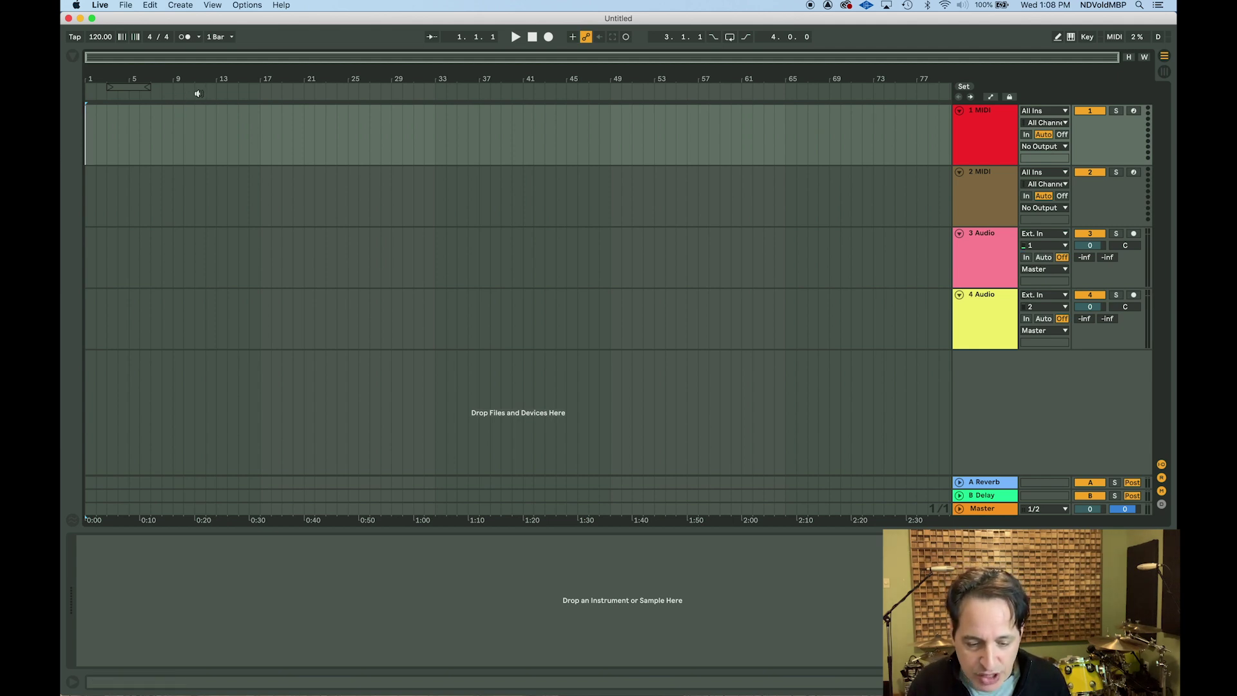
drag(132, 87, 558, 94)
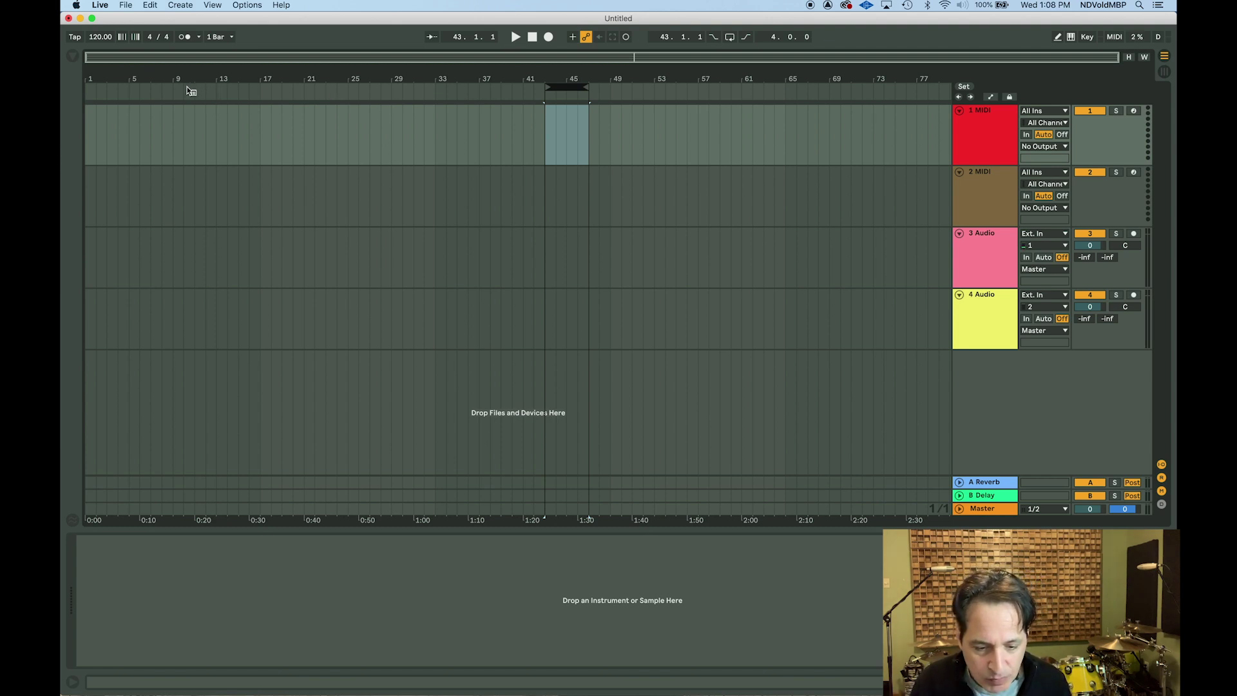
right_click(132, 97)
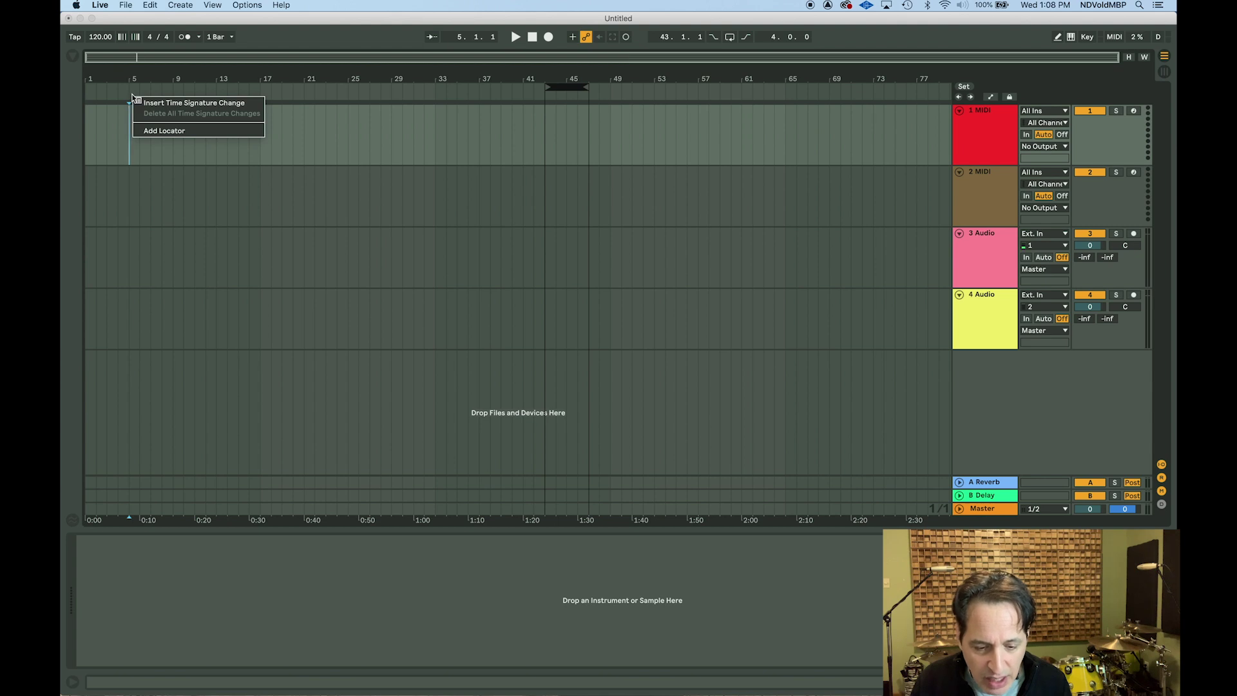
Step: Insert a 6/4 time signature change at bar 5
click(170, 105)
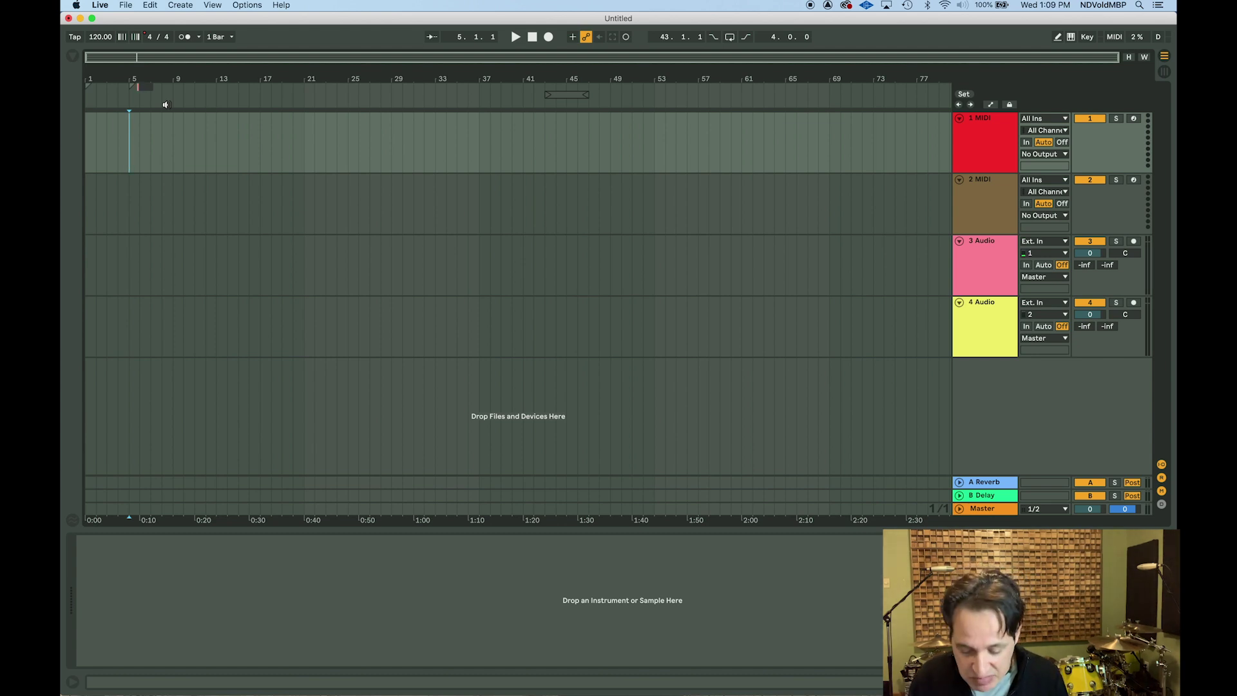
text(6)
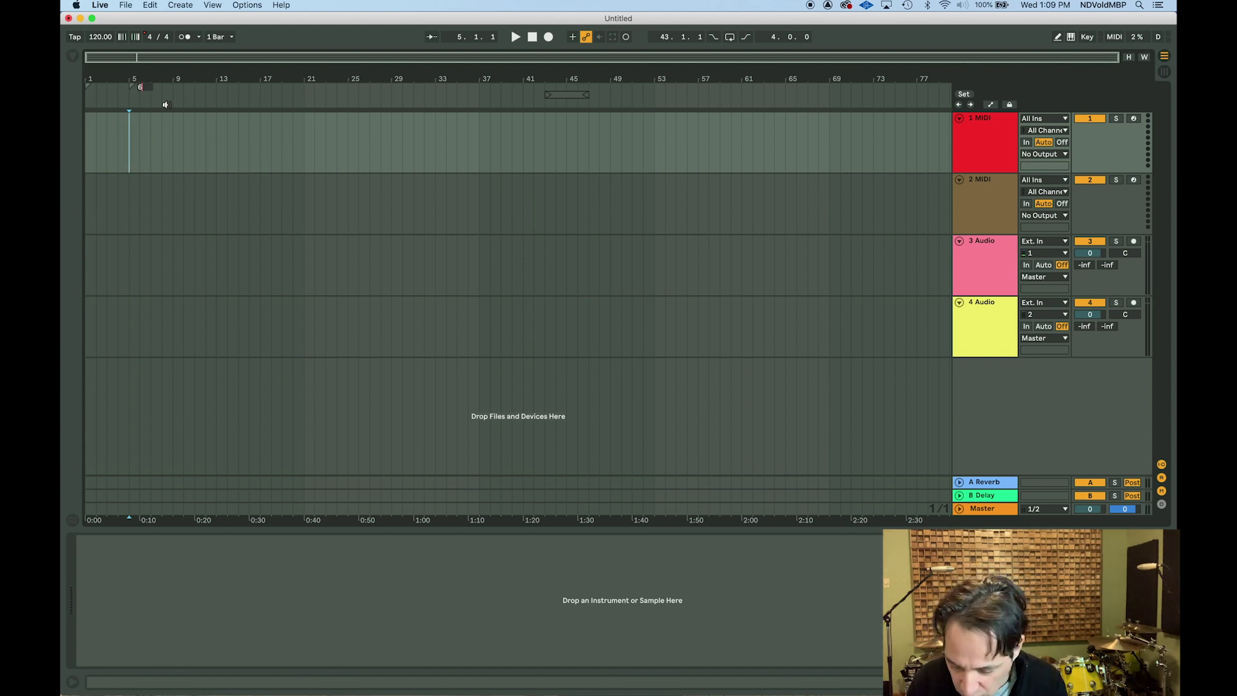
text(/4)
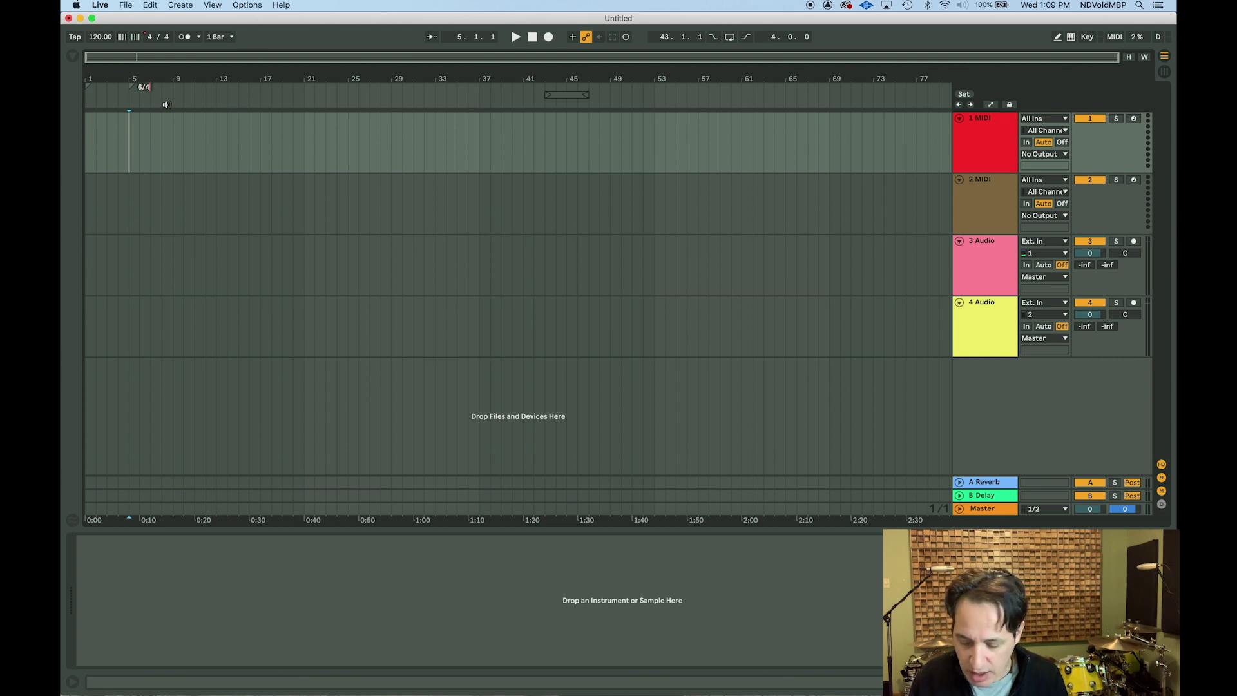
key(Return)
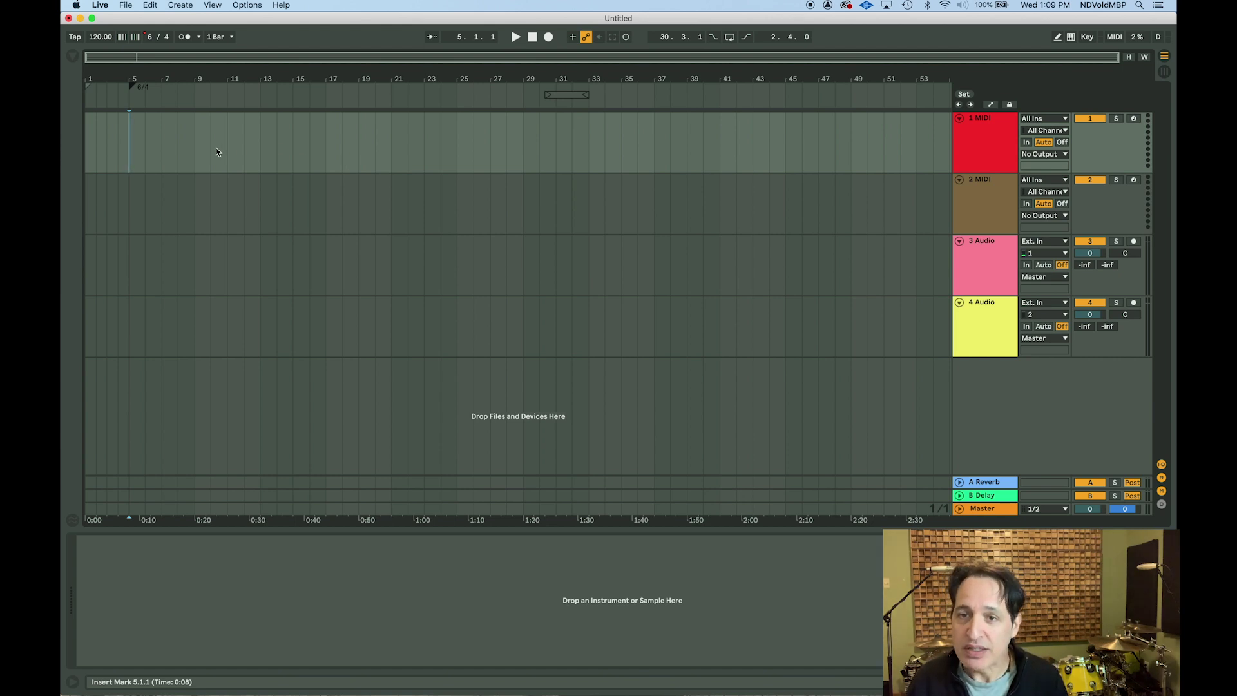
click(197, 100)
Step: Stop playback and insert a 7/8 time signature change at bar 9
key(space)
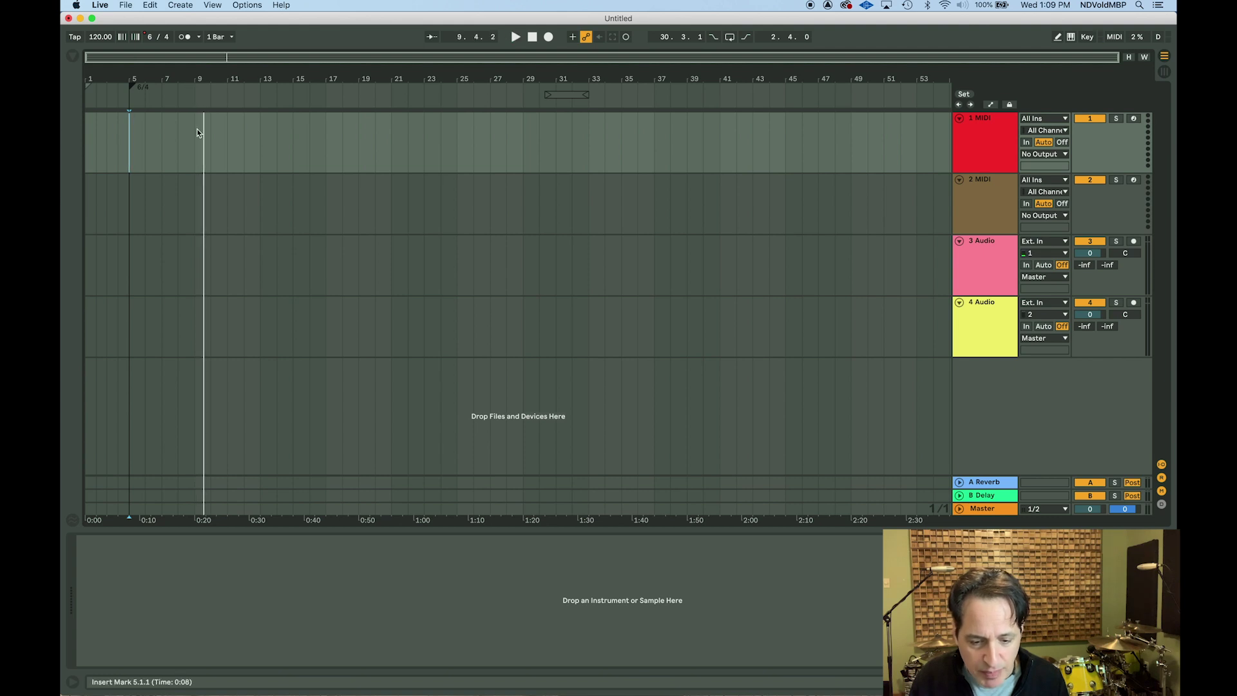
click(195, 129)
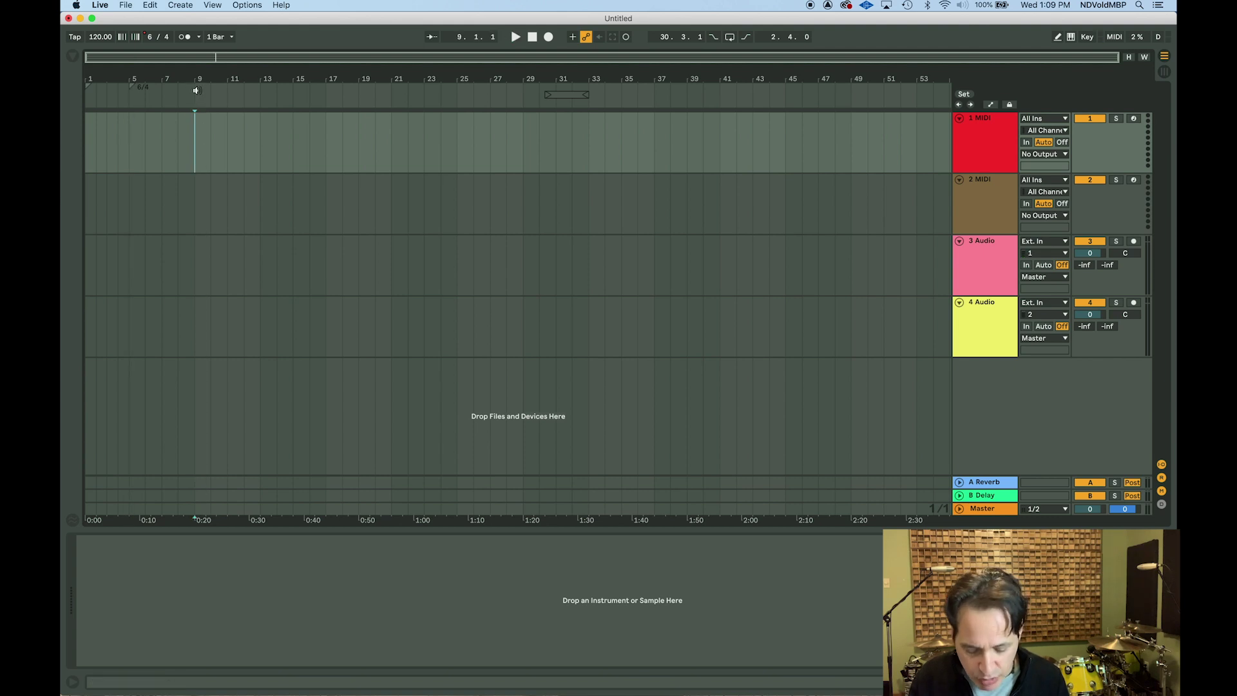
right_click(198, 98)
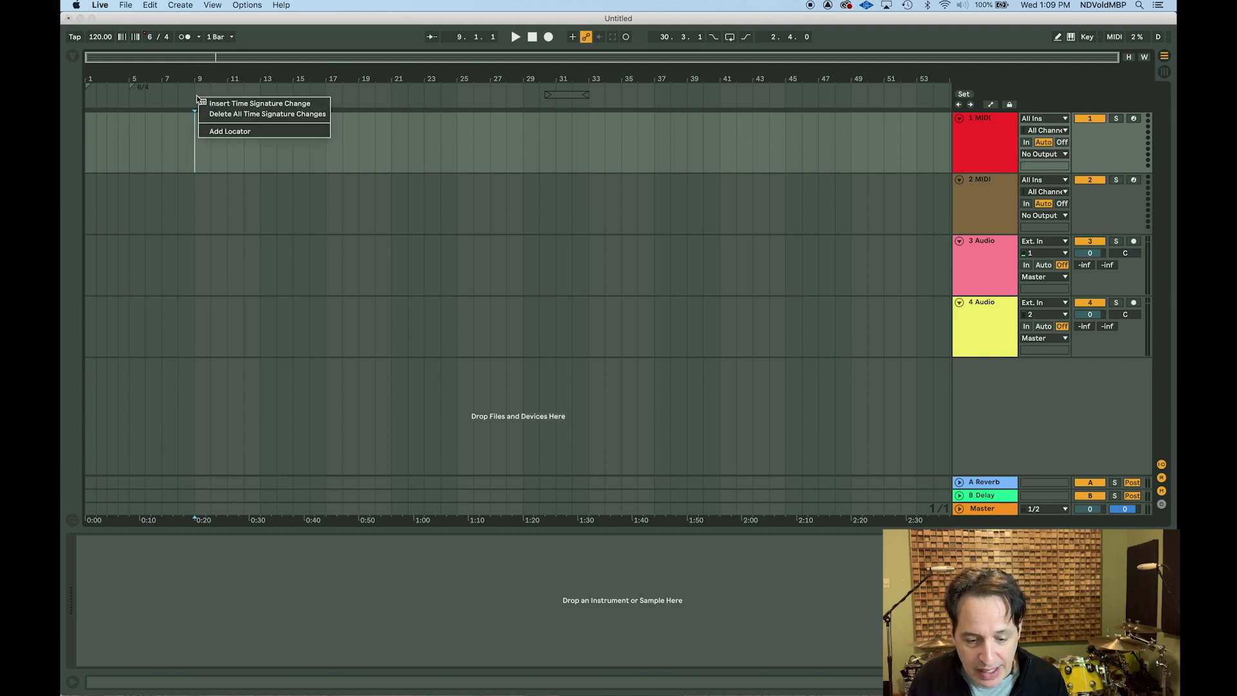
click(225, 103)
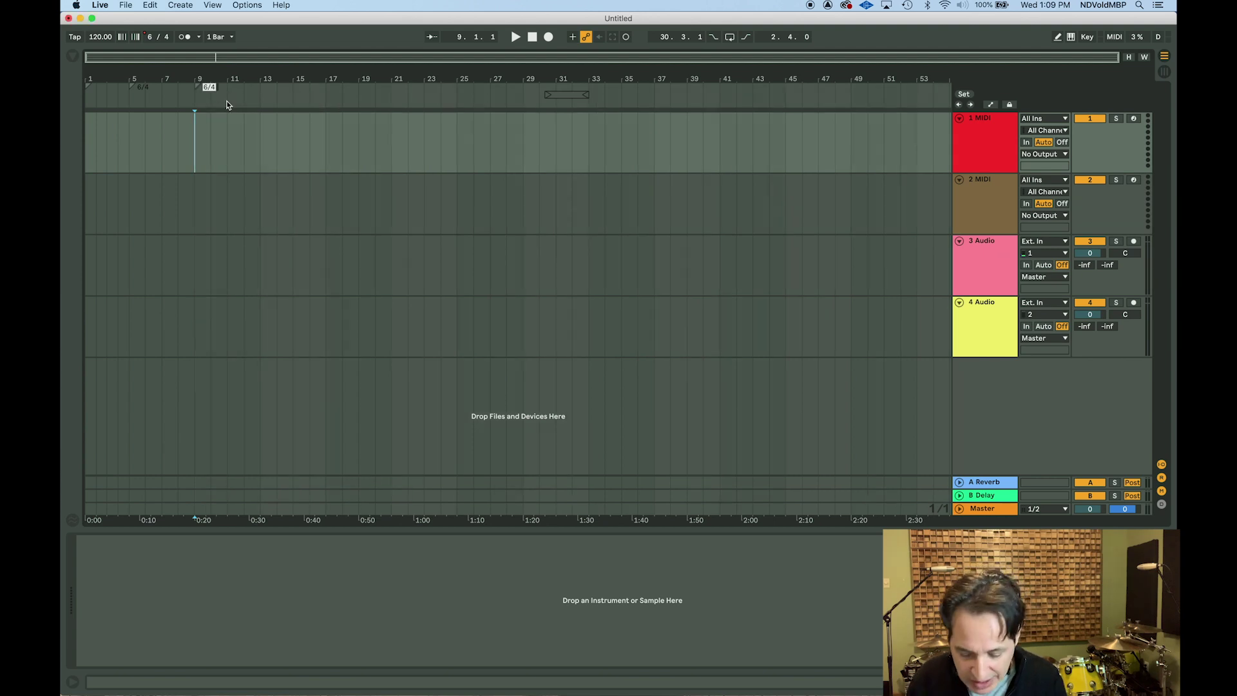
text(7/8)
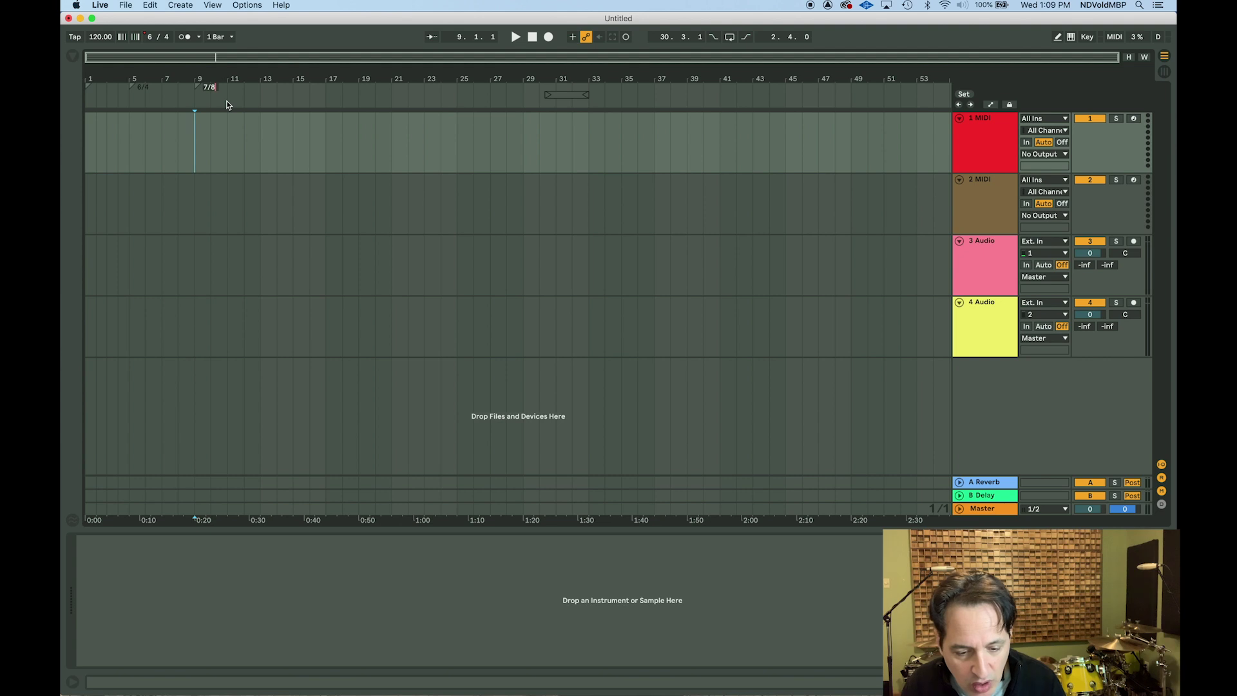
key(Return)
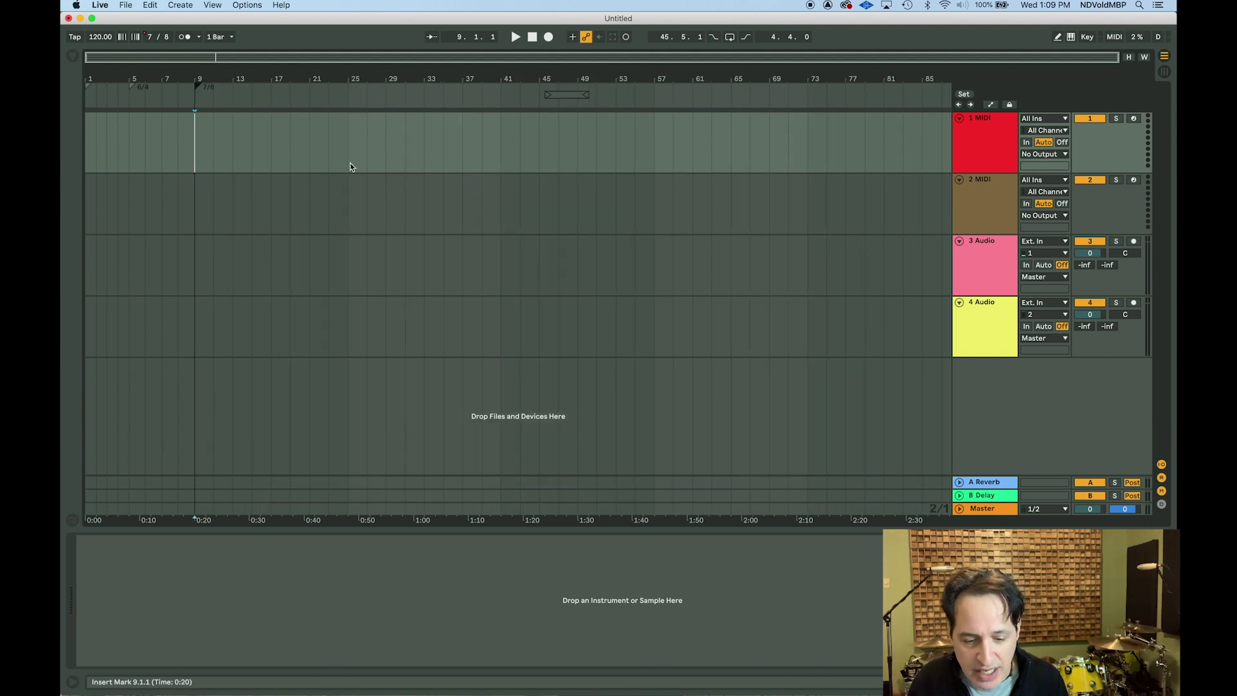
scroll(232, 117, up, 1)
scroll(232, 117, up, 3)
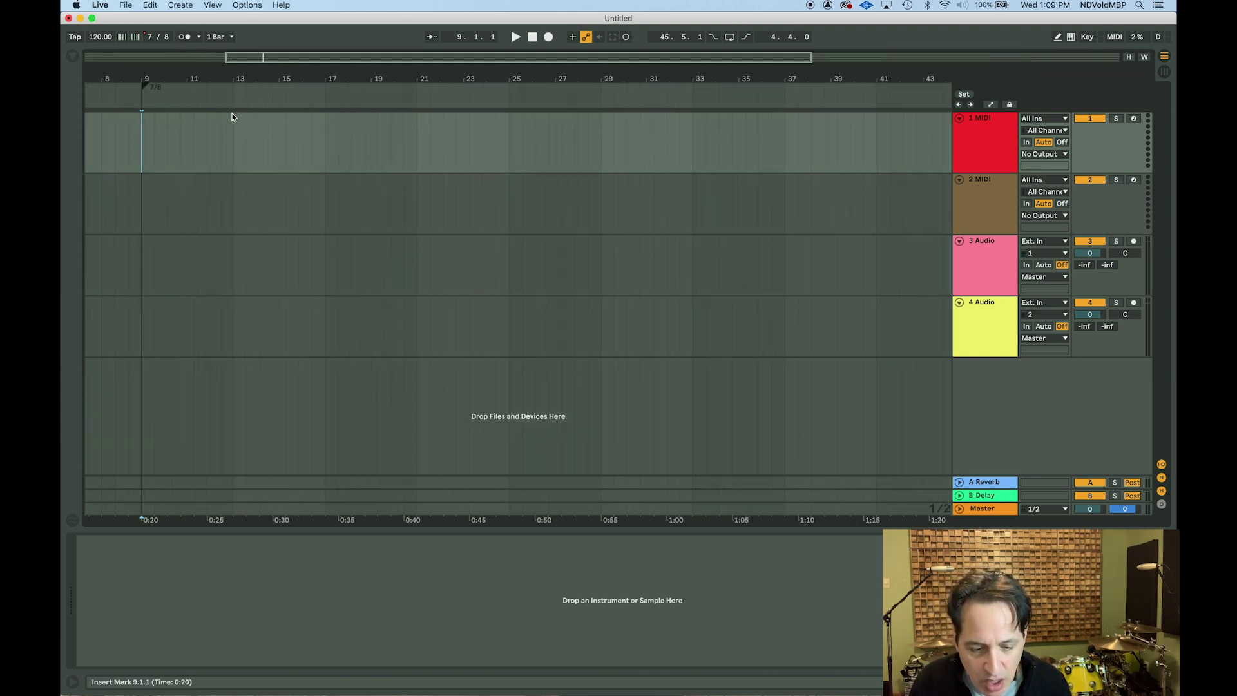
Step: Insert a time signature change back to 4/4 at bar 11
click(183, 130)
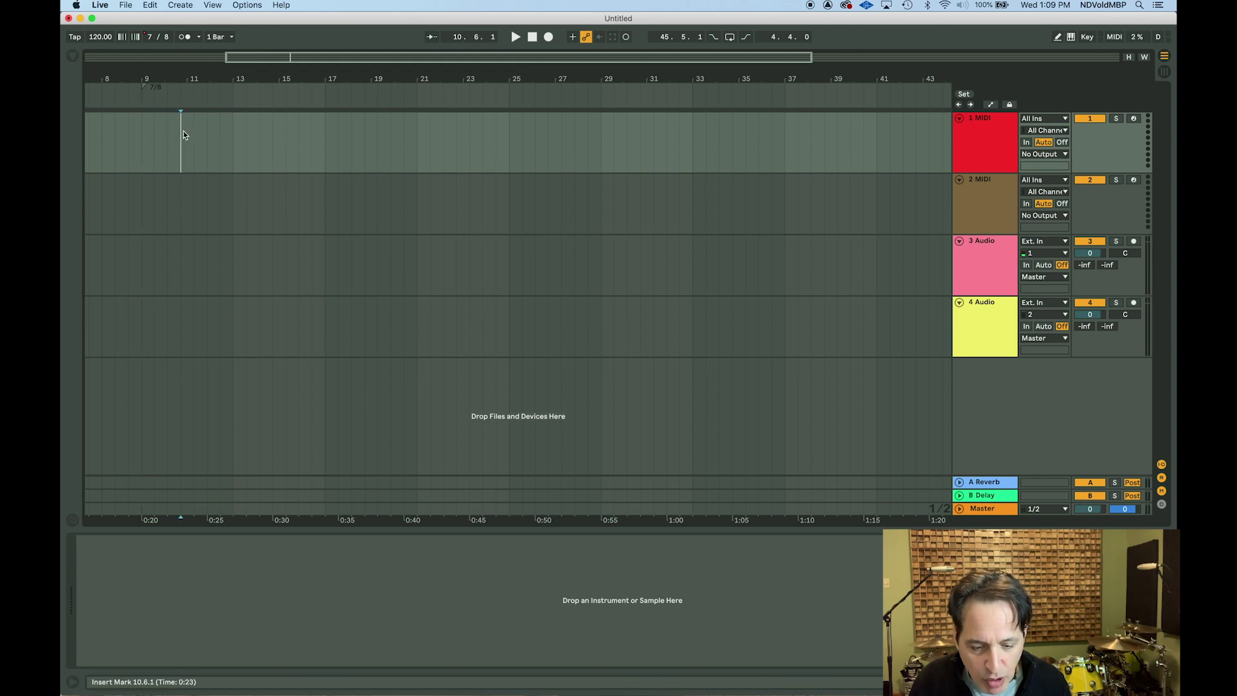
right_click(181, 96)
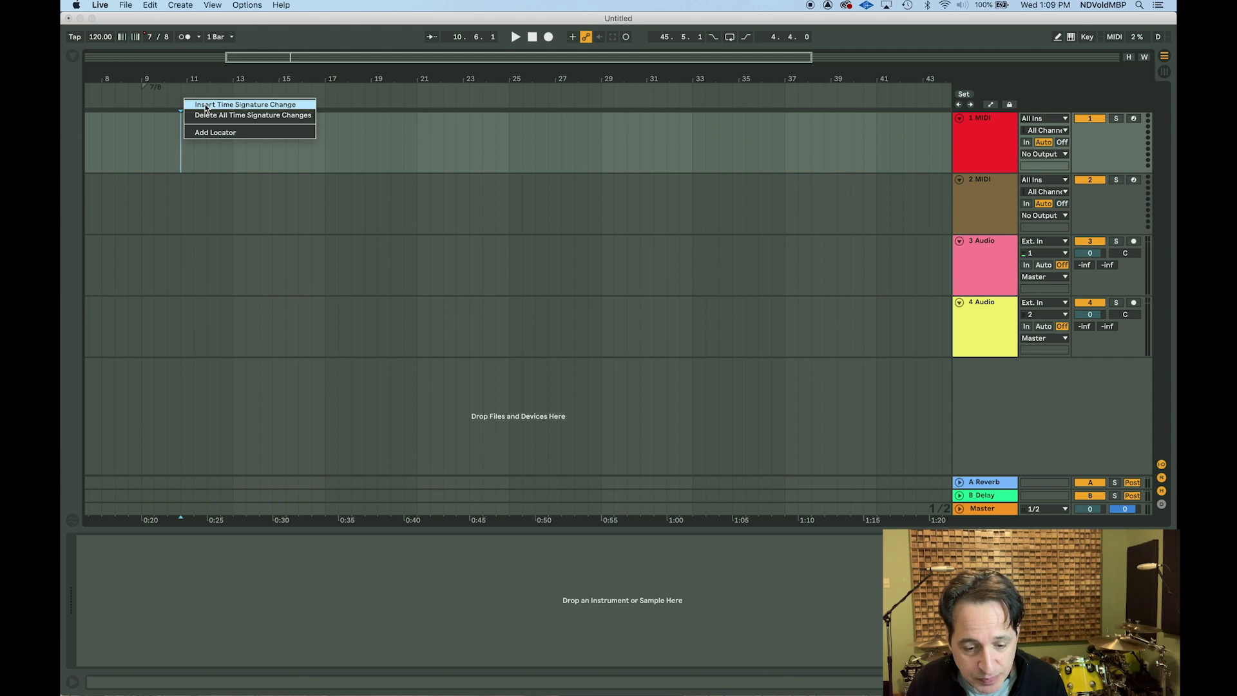
click(205, 107)
text(4/4)
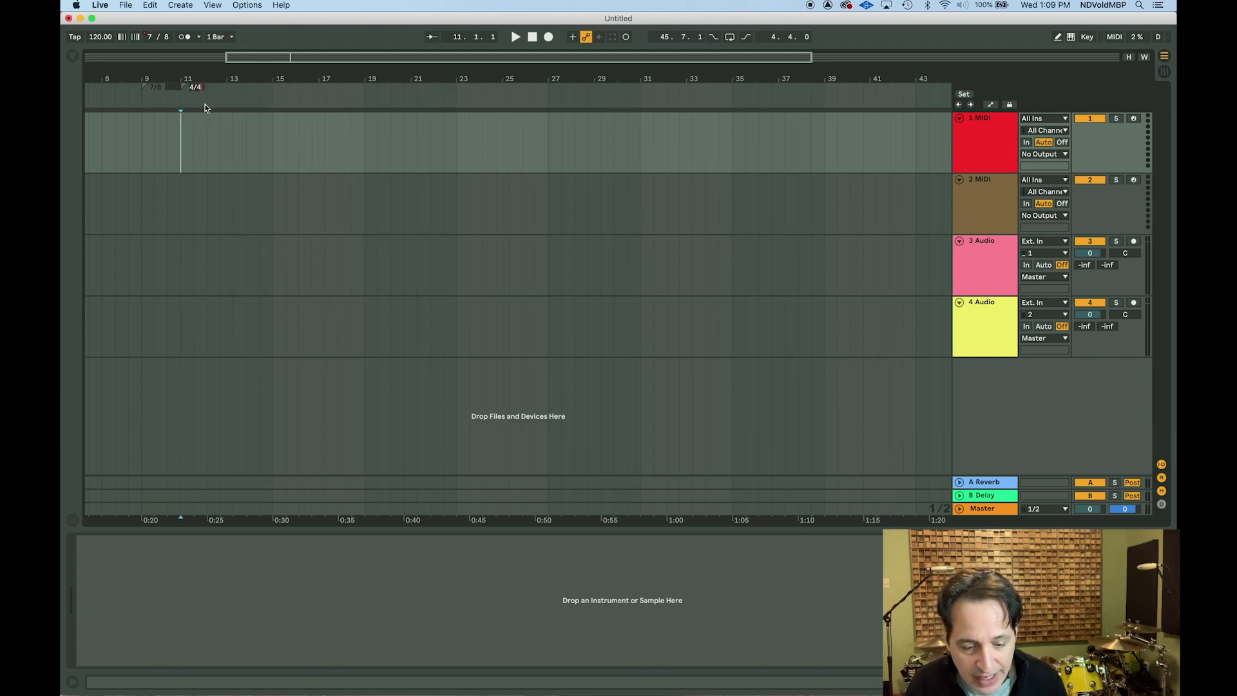
key(Return)
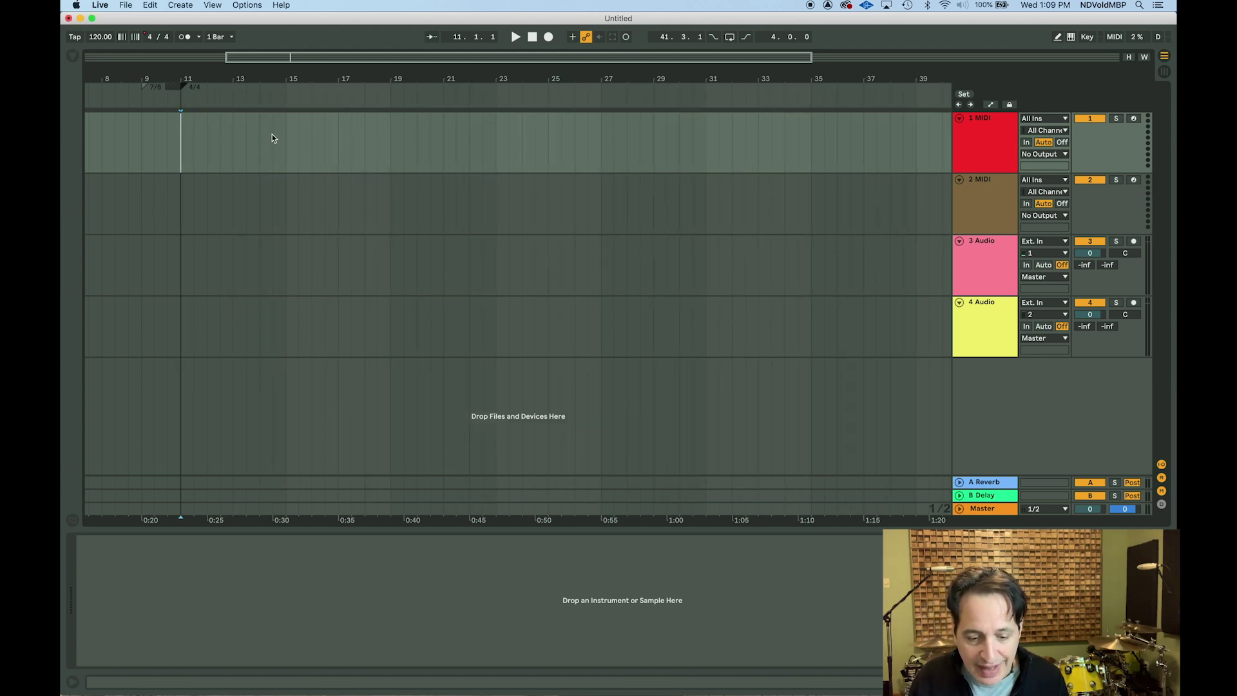
Step: Insert a 13/8 time signature change at bar 13 and switch on the metronome
click(234, 120)
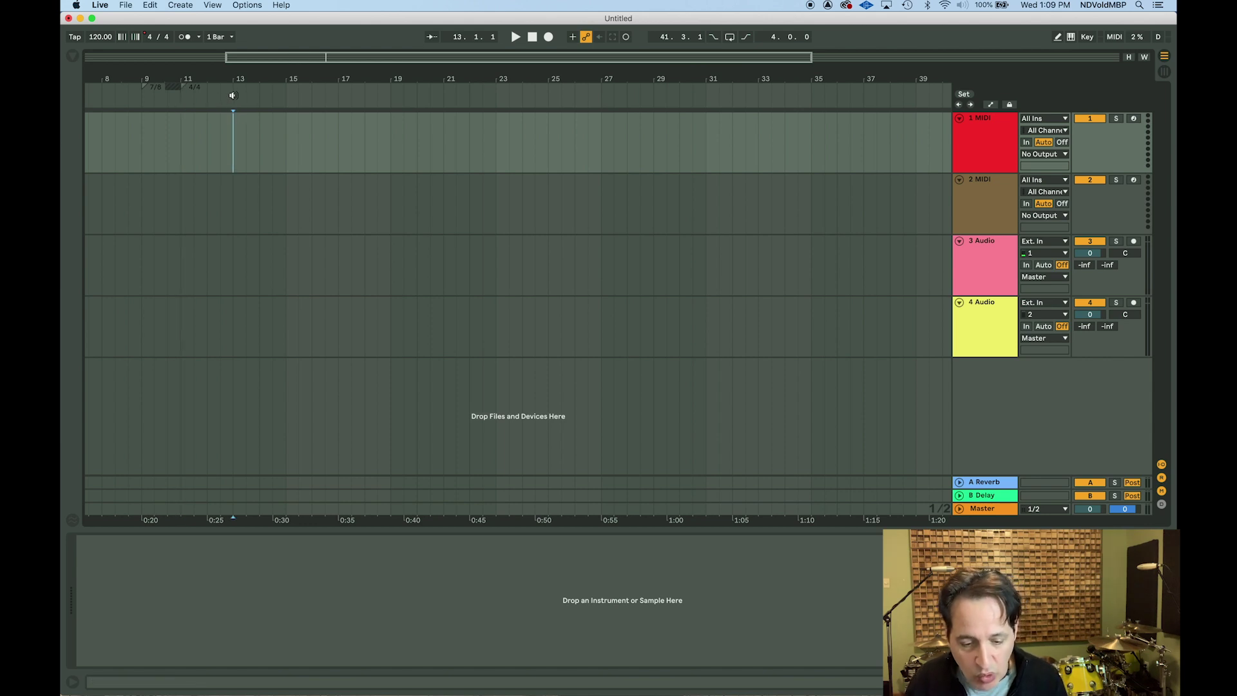
right_click(234, 96)
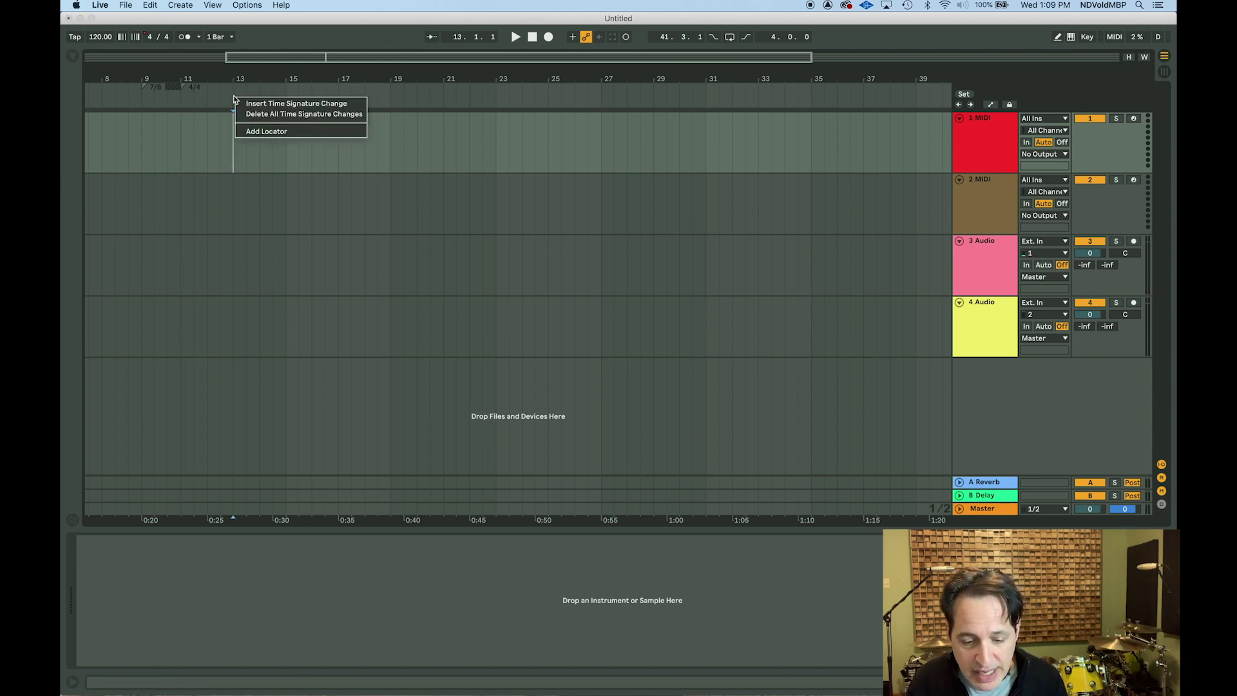
click(267, 104)
text(1)
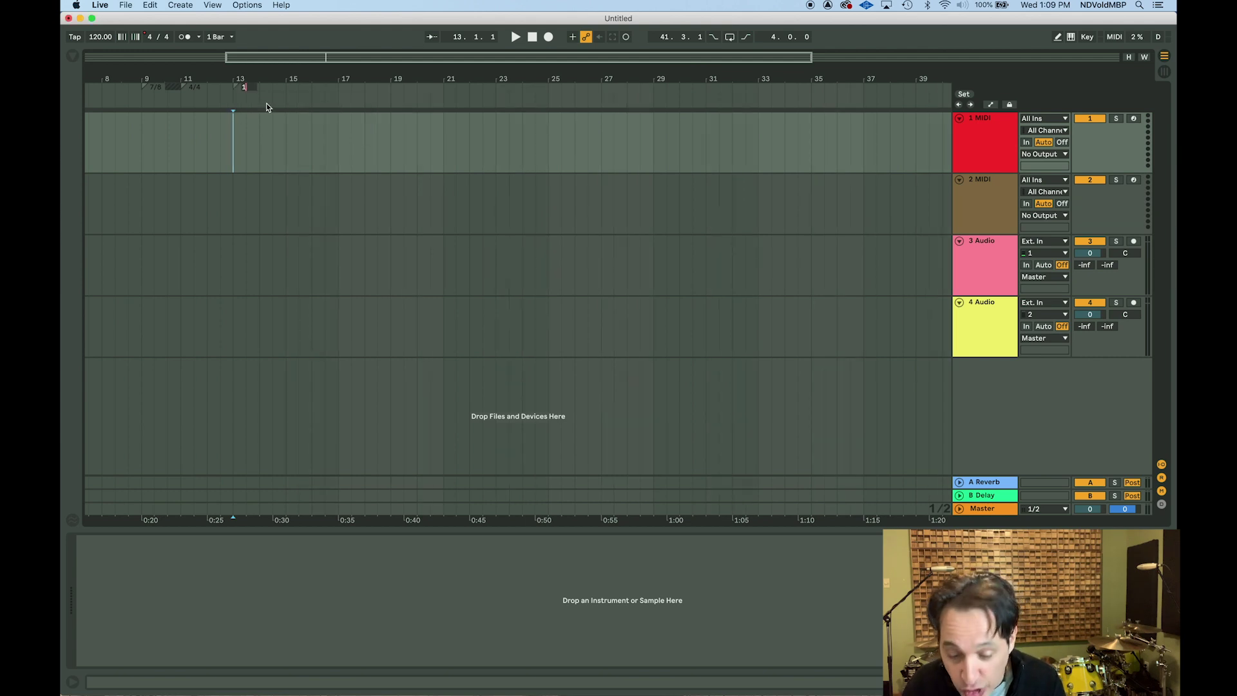
text(3/8)
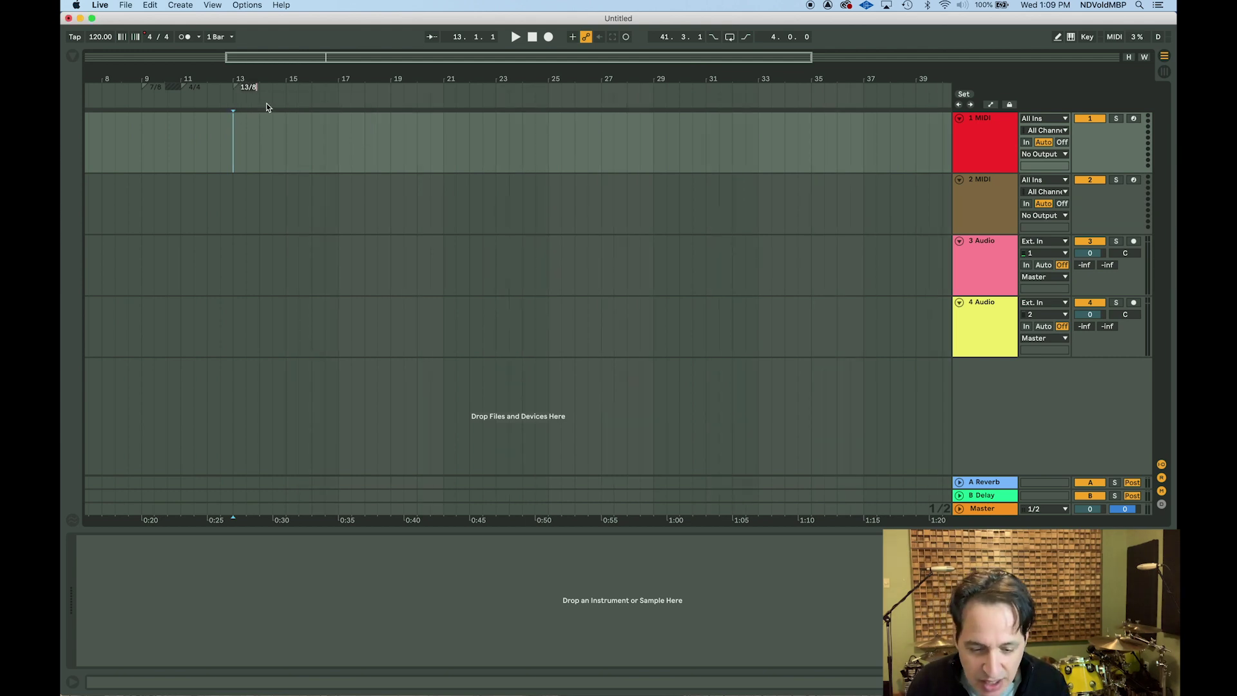
key(Return)
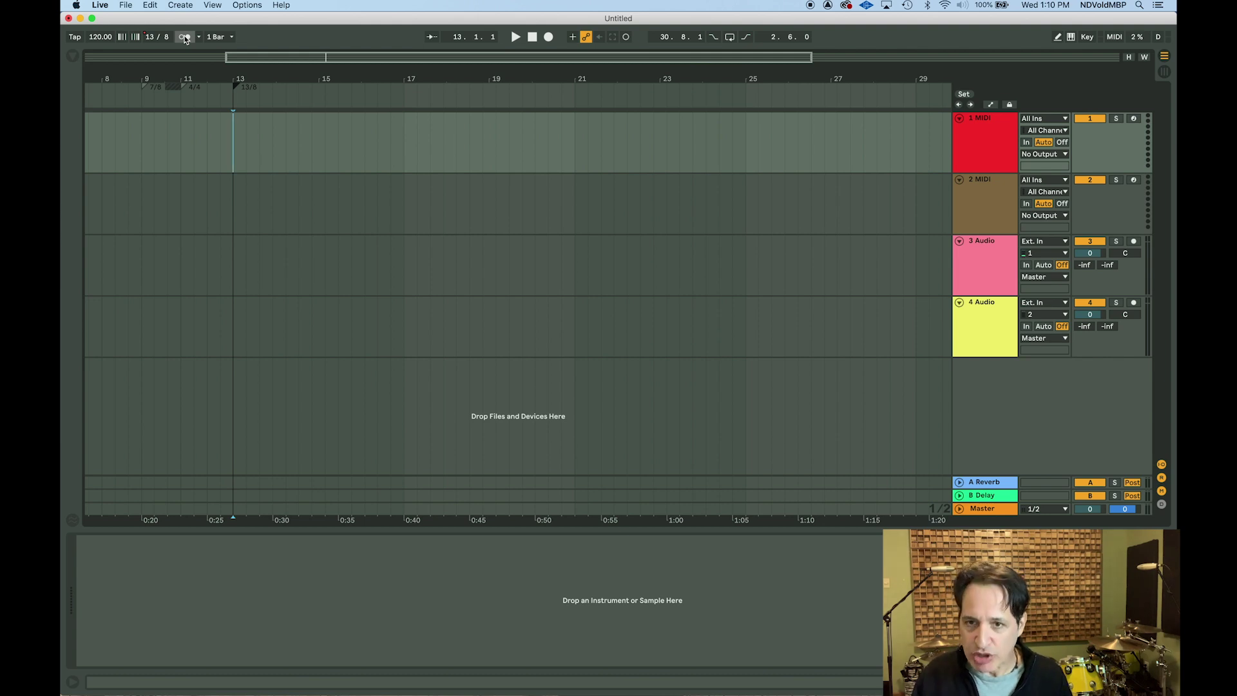
click(185, 38)
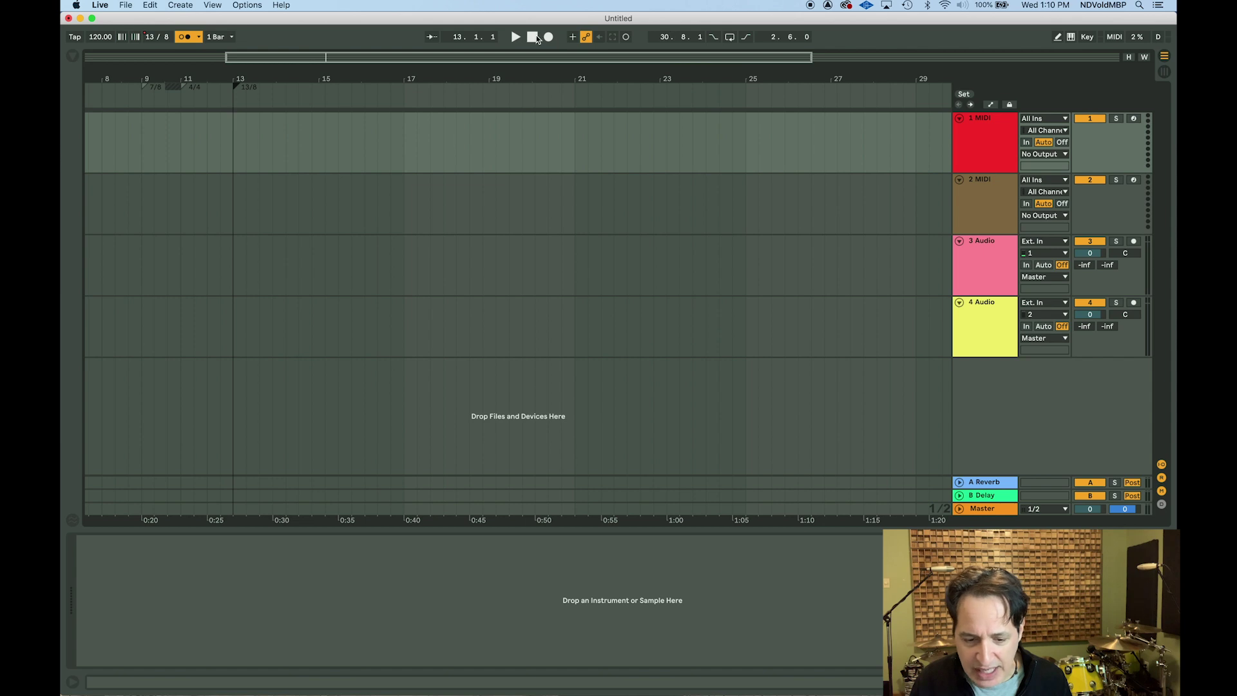
Step: Play the song from 1.1.1 with the click and stop around bar 6
click(532, 37)
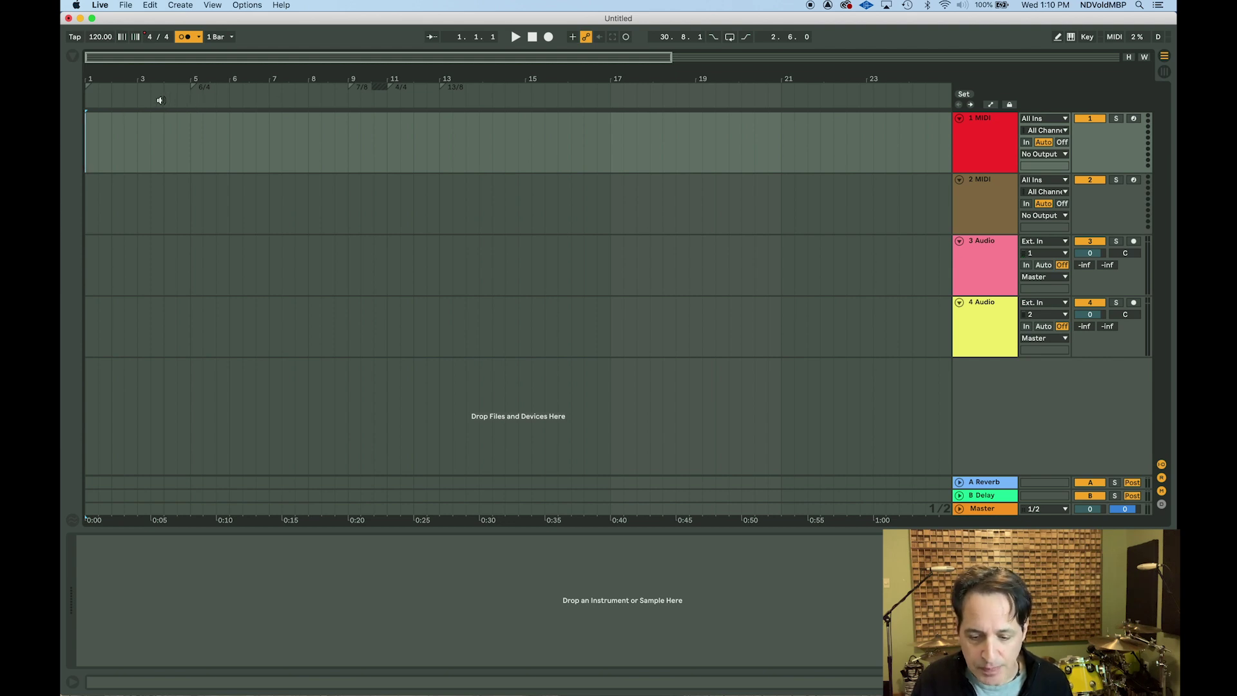
click(516, 37)
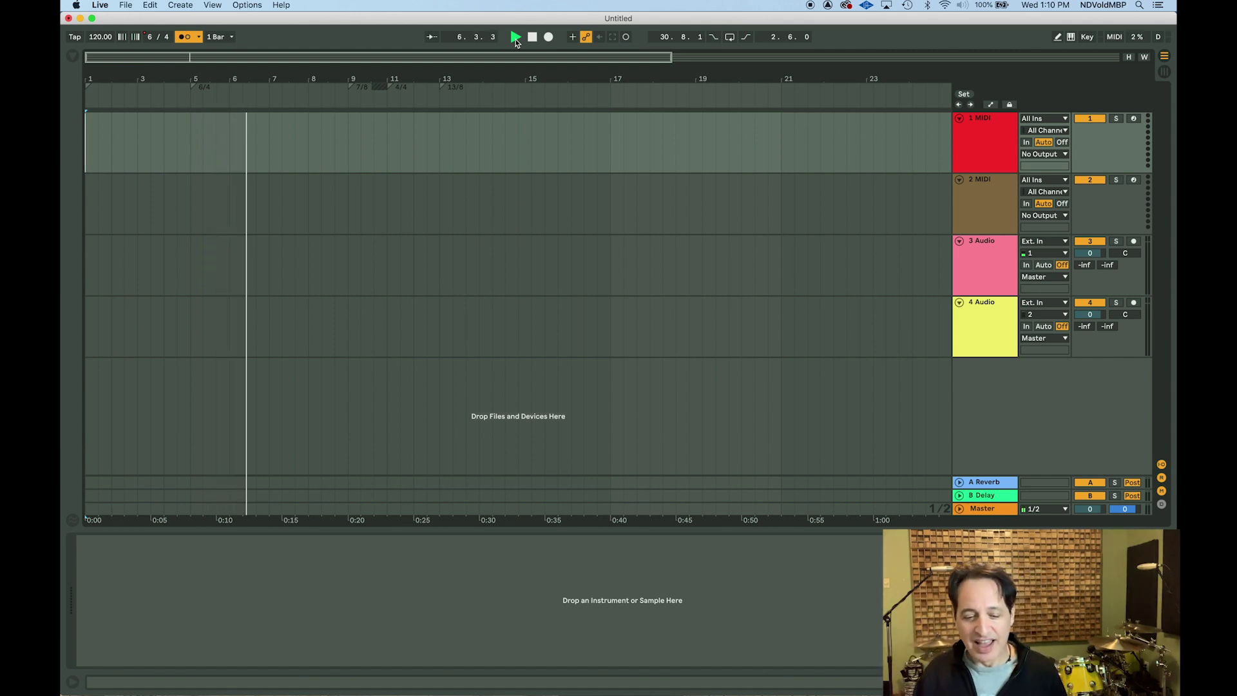
key(space)
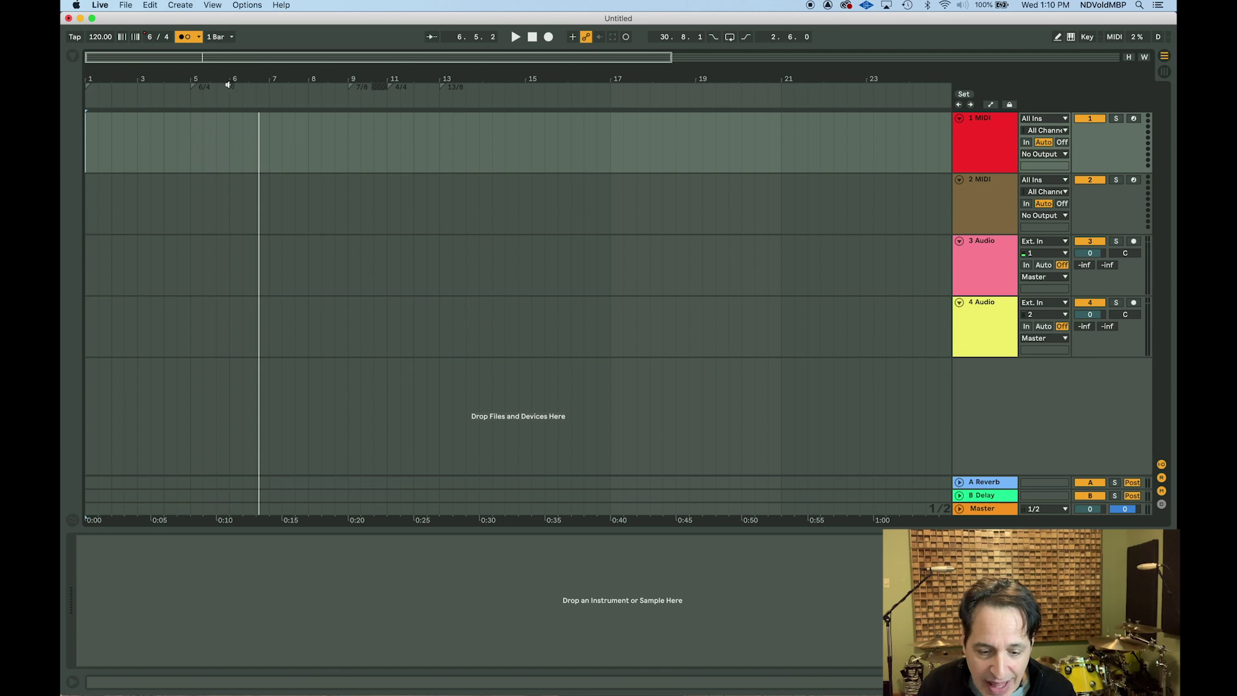
Step: Shift the 7/8, 4/4 and 13/8 changes earlier to bars 7, 9 and 11
click(192, 86)
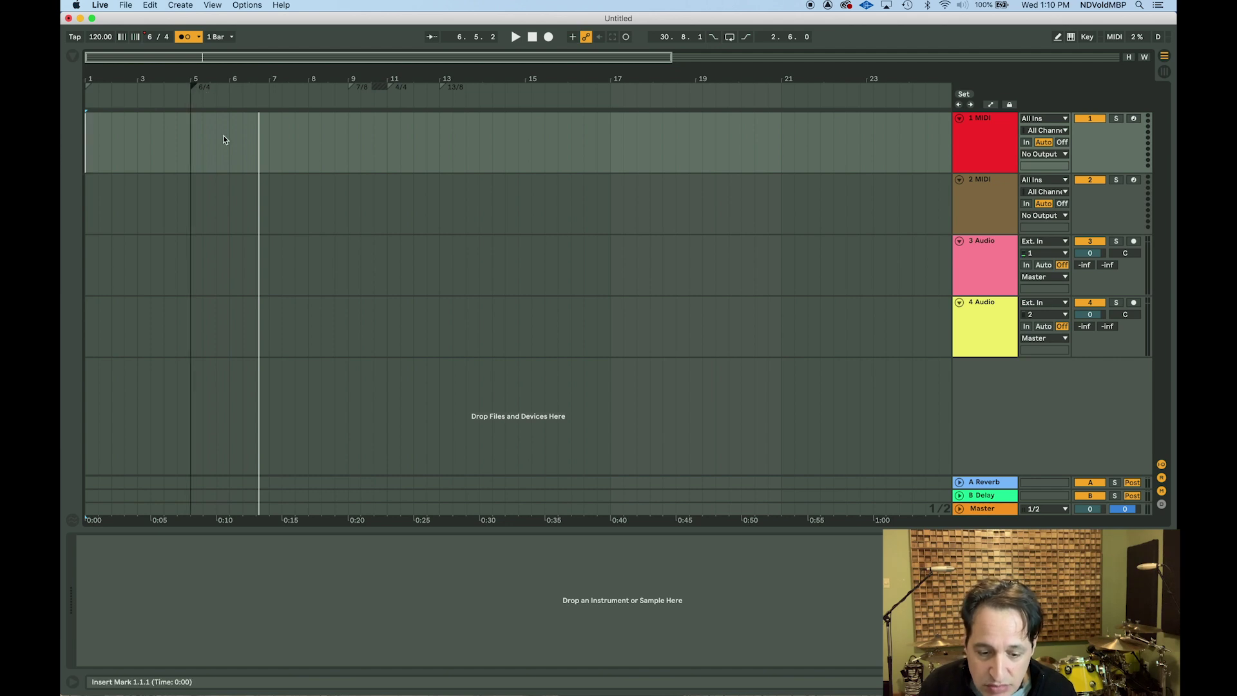
key(Delete)
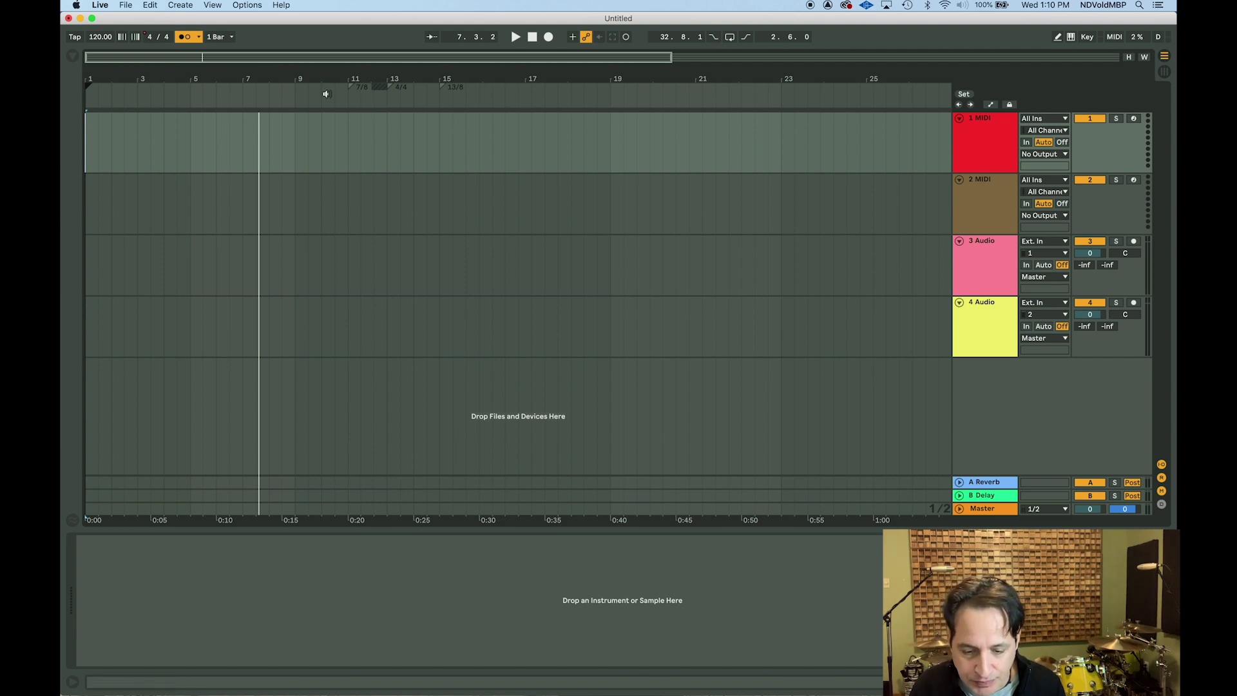
key(super+z)
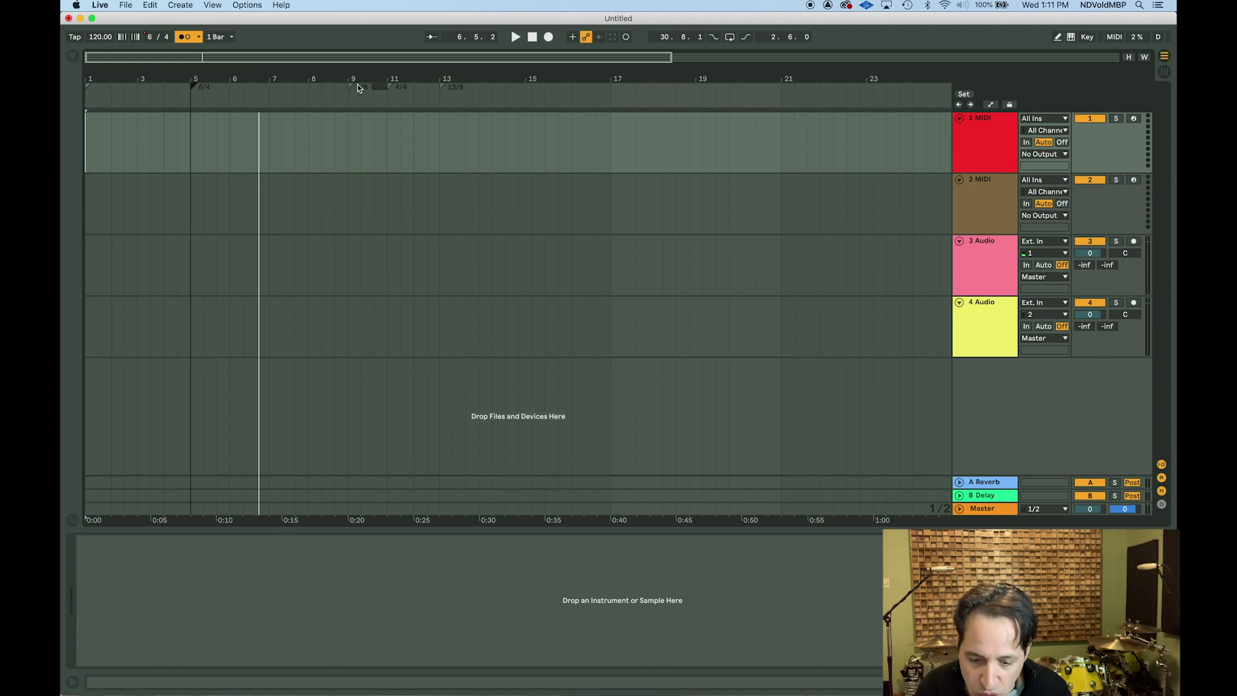
mouse_move(350, 84)
mouse_down()
mouse_move(255, 93)
mouse_move(269, 91)
mouse_up()
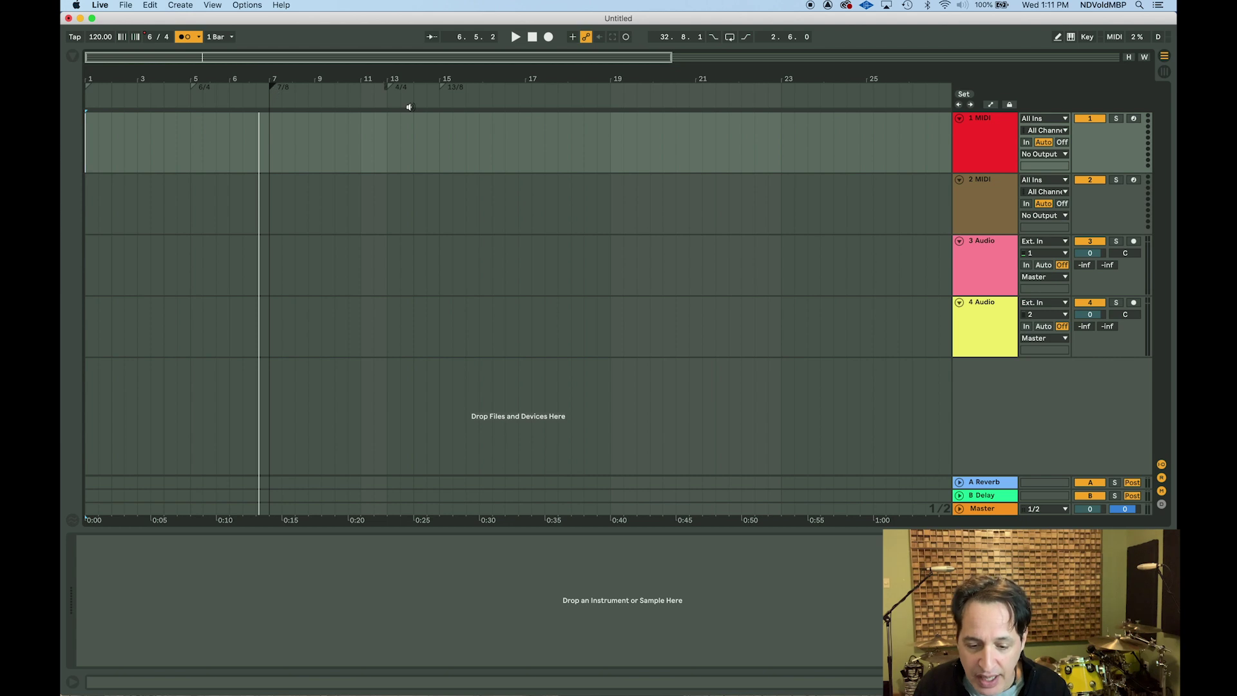
drag(389, 89, 312, 90)
drag(445, 88, 362, 90)
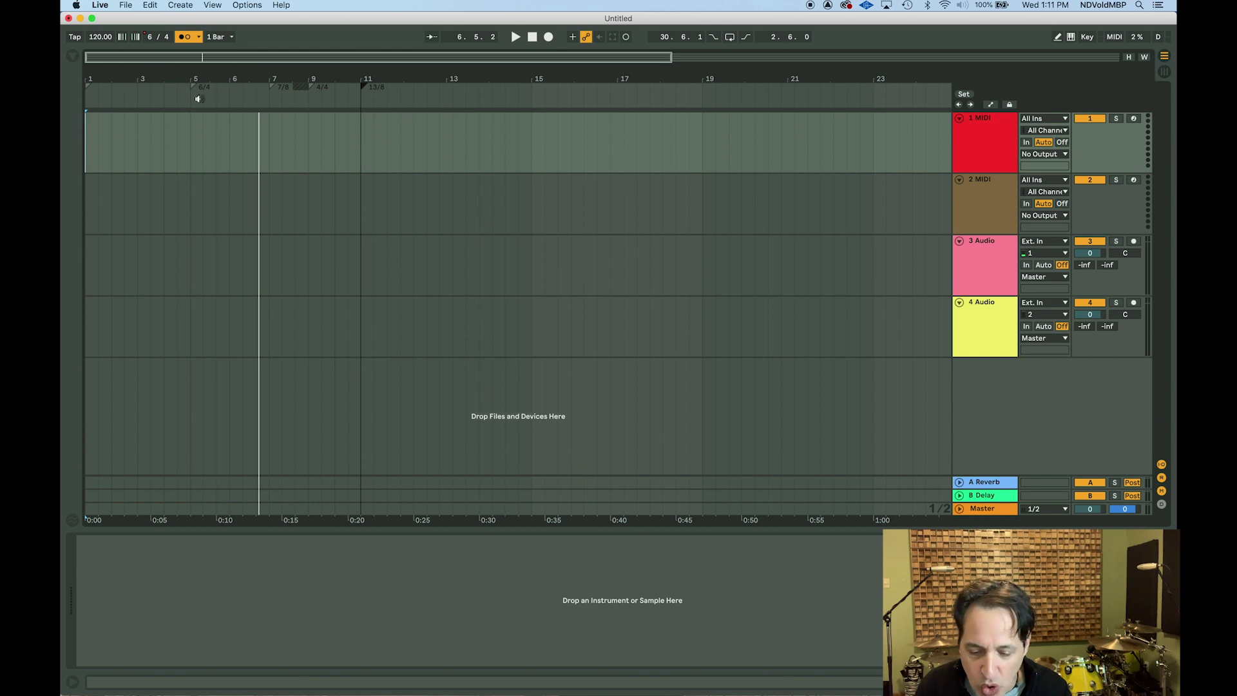
Step: Place the insert marker exactly at bar 13 and add a 4/4 meter change there
click(410, 103)
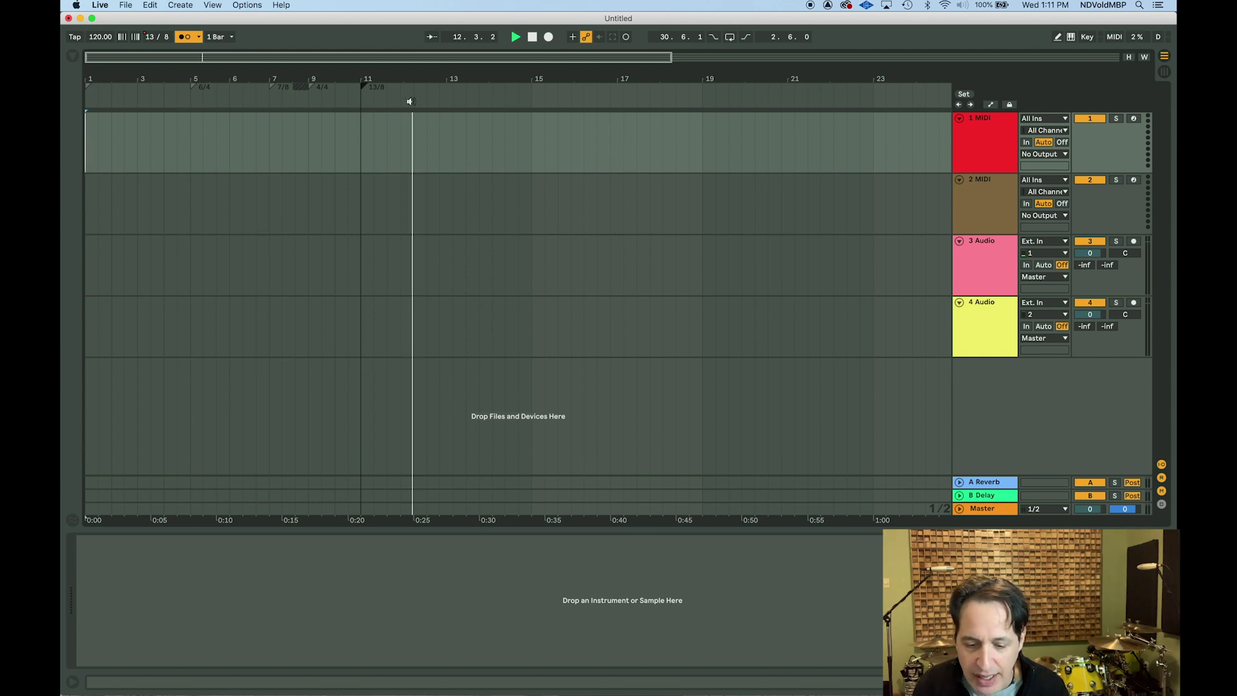
click(447, 127)
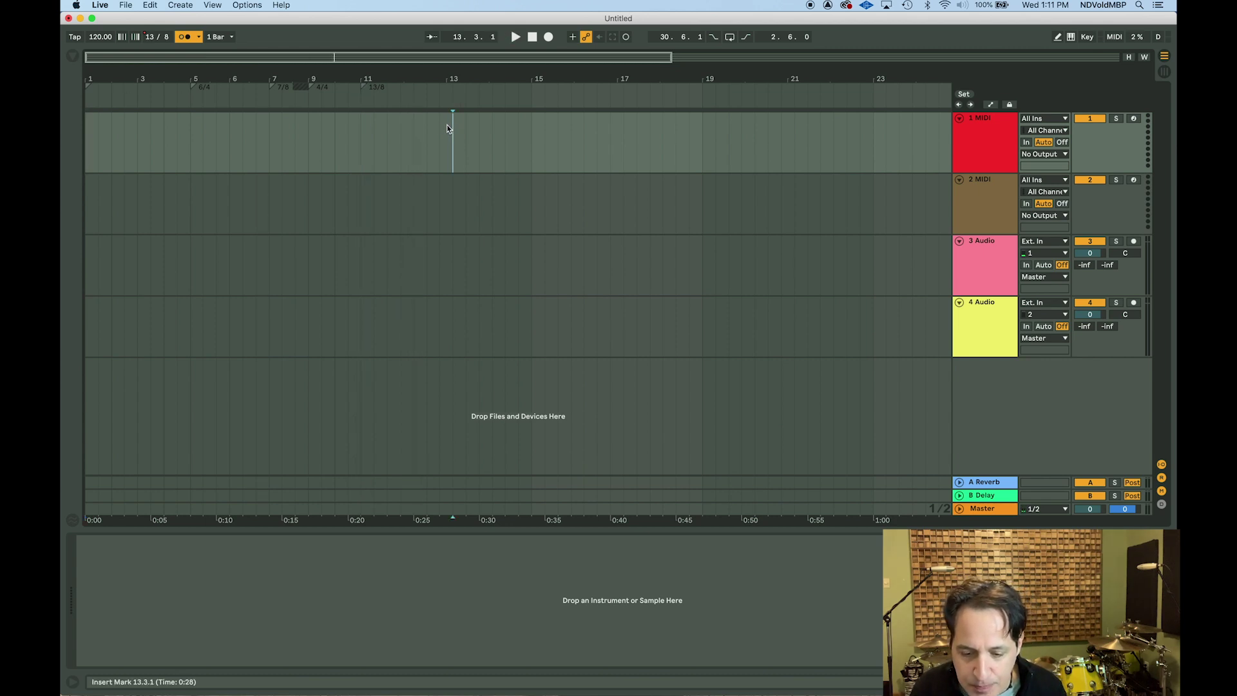
click(440, 128)
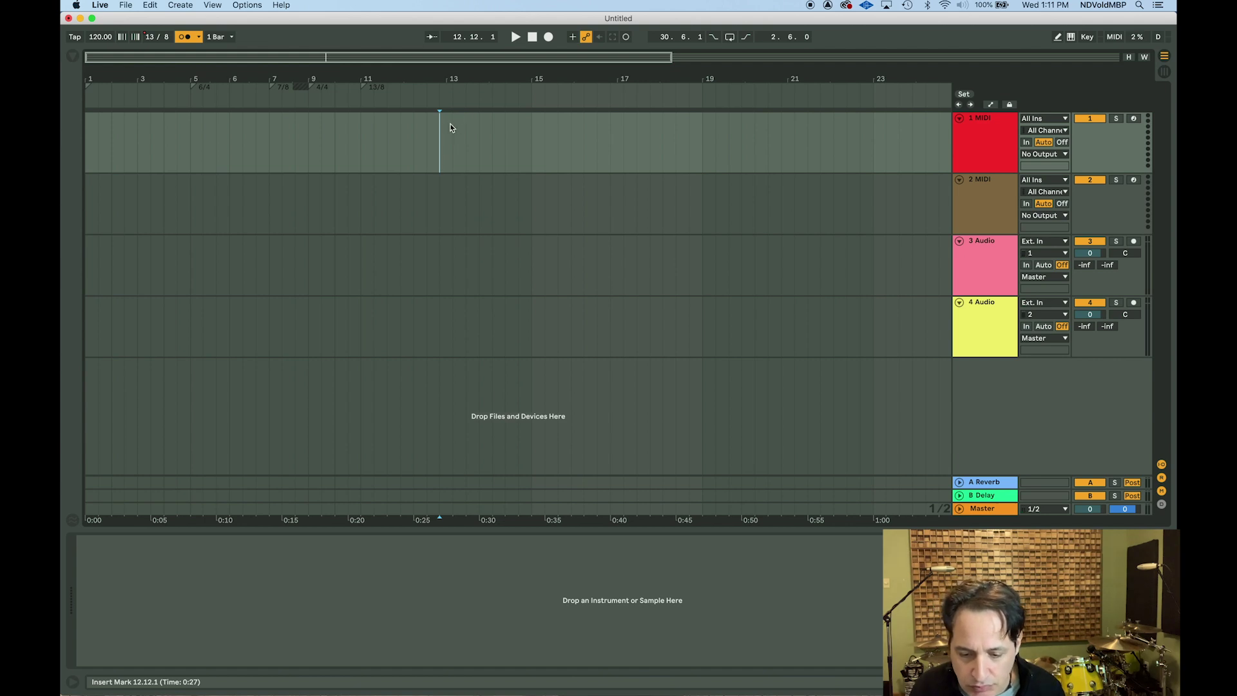
scroll(450, 122, up, 3)
click(431, 133)
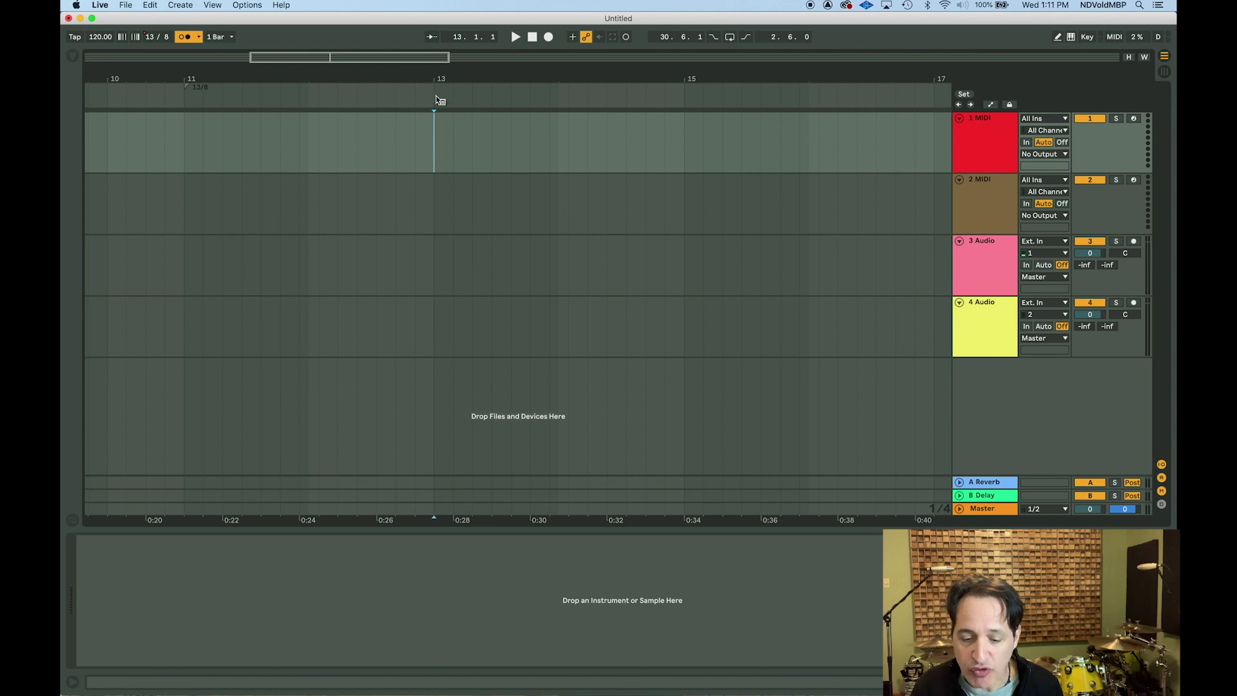
right_click(438, 101)
click(462, 98)
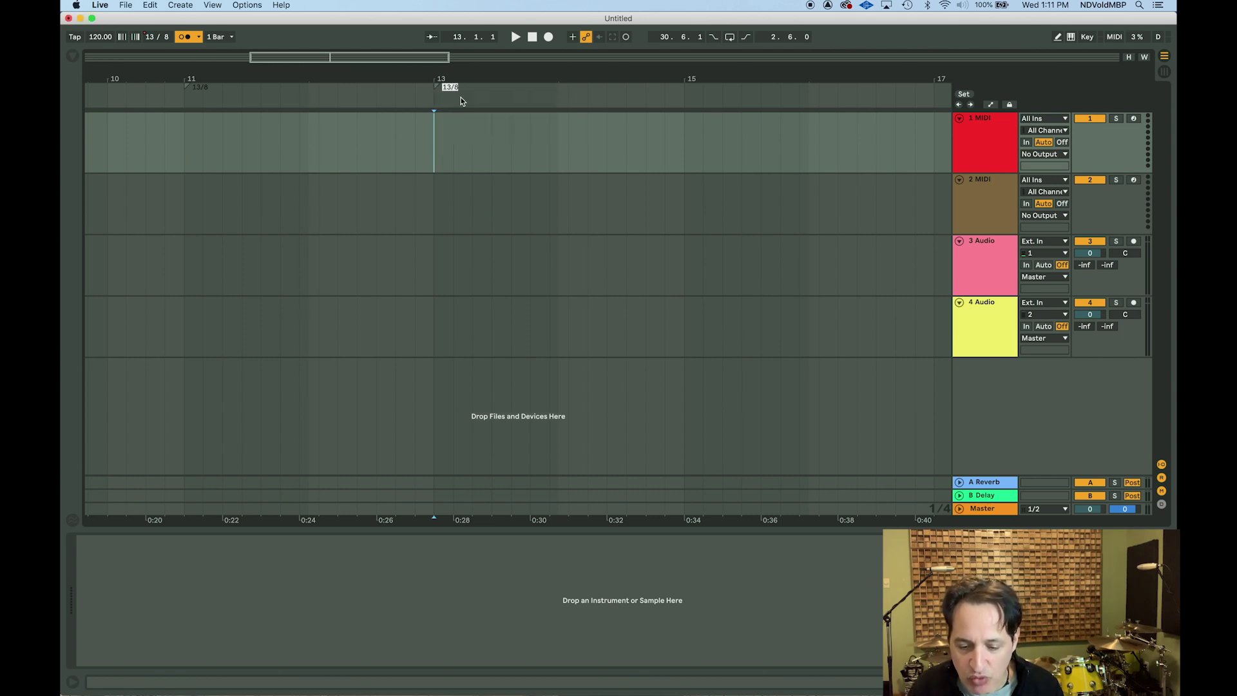
text(4/)
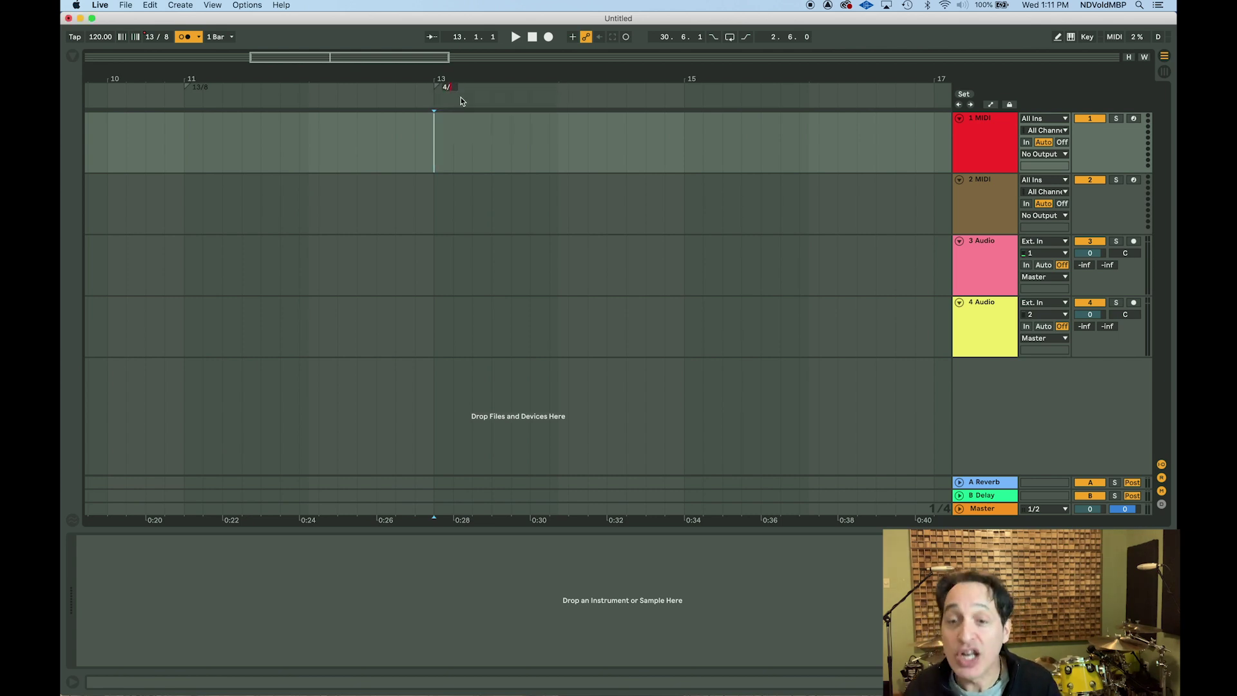
text(4)
key(Return)
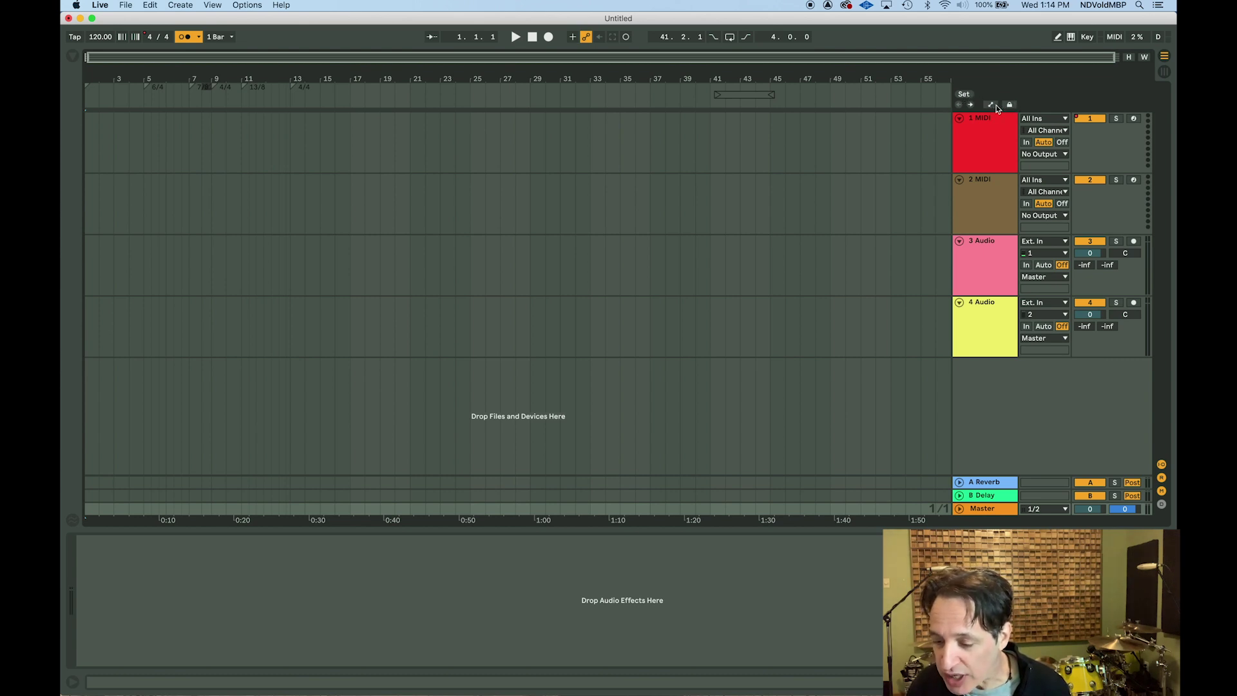
Step: Turn on Automation Mode, enlarge the Master track, and hide the Detail View
click(991, 106)
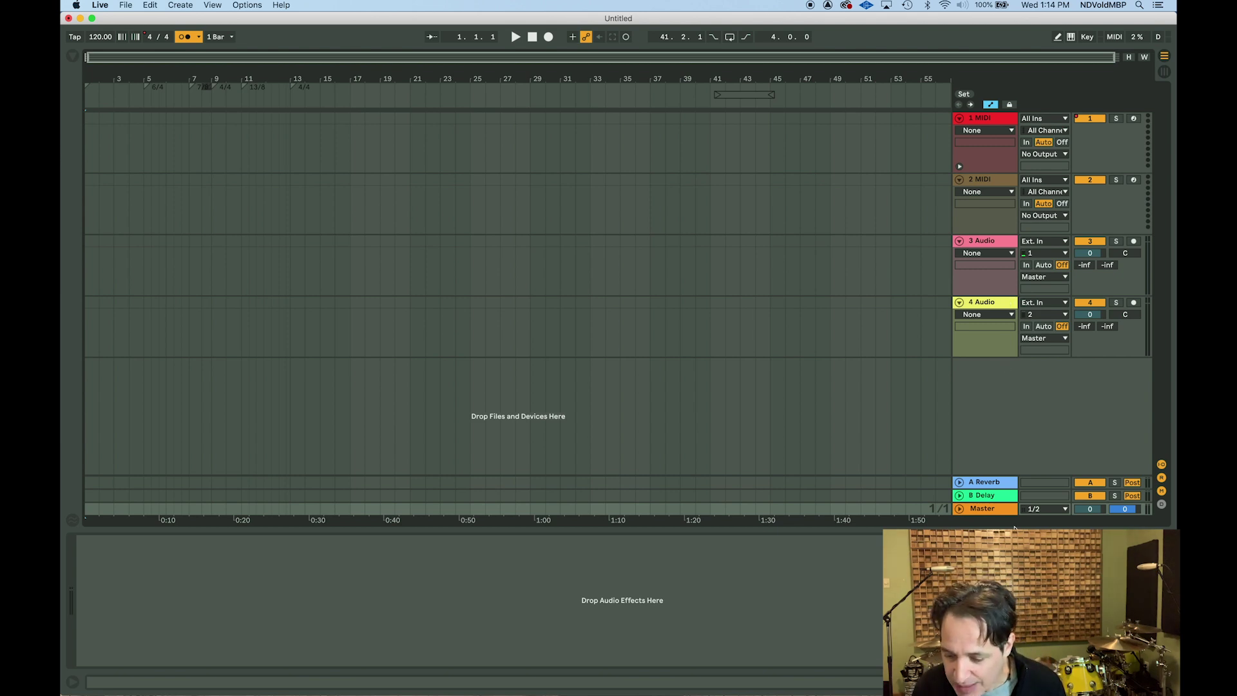
drag(985, 501, 991, 330)
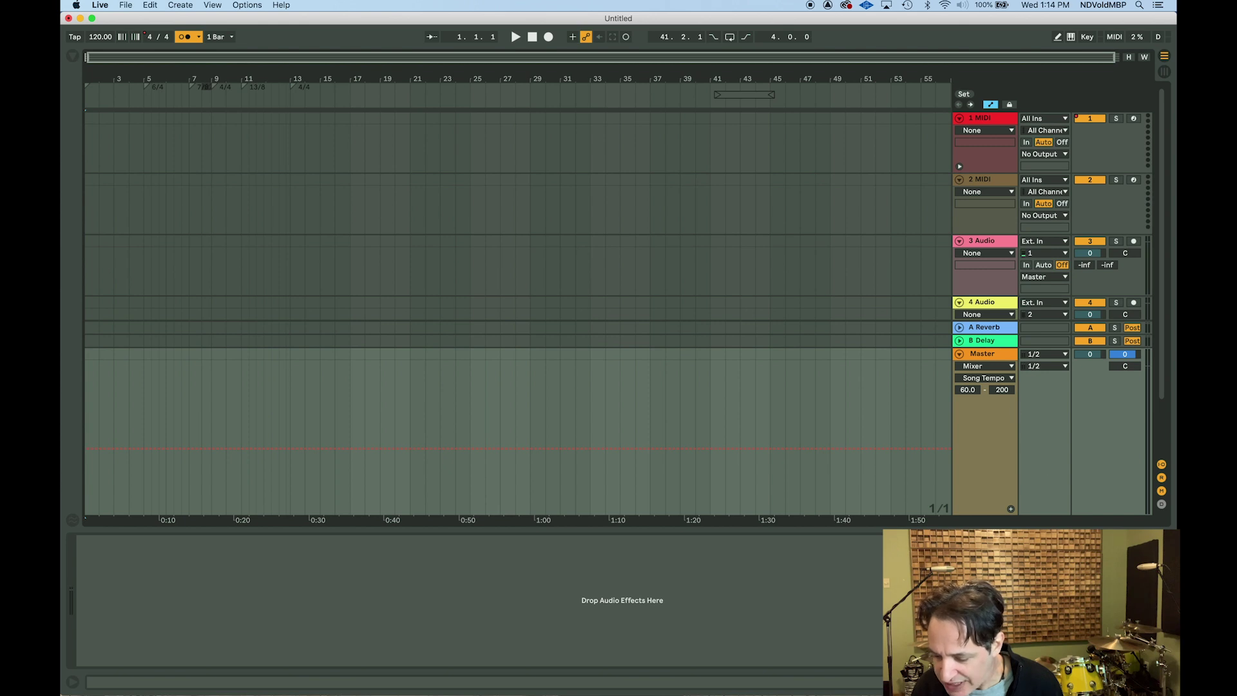
key(super+alt+l)
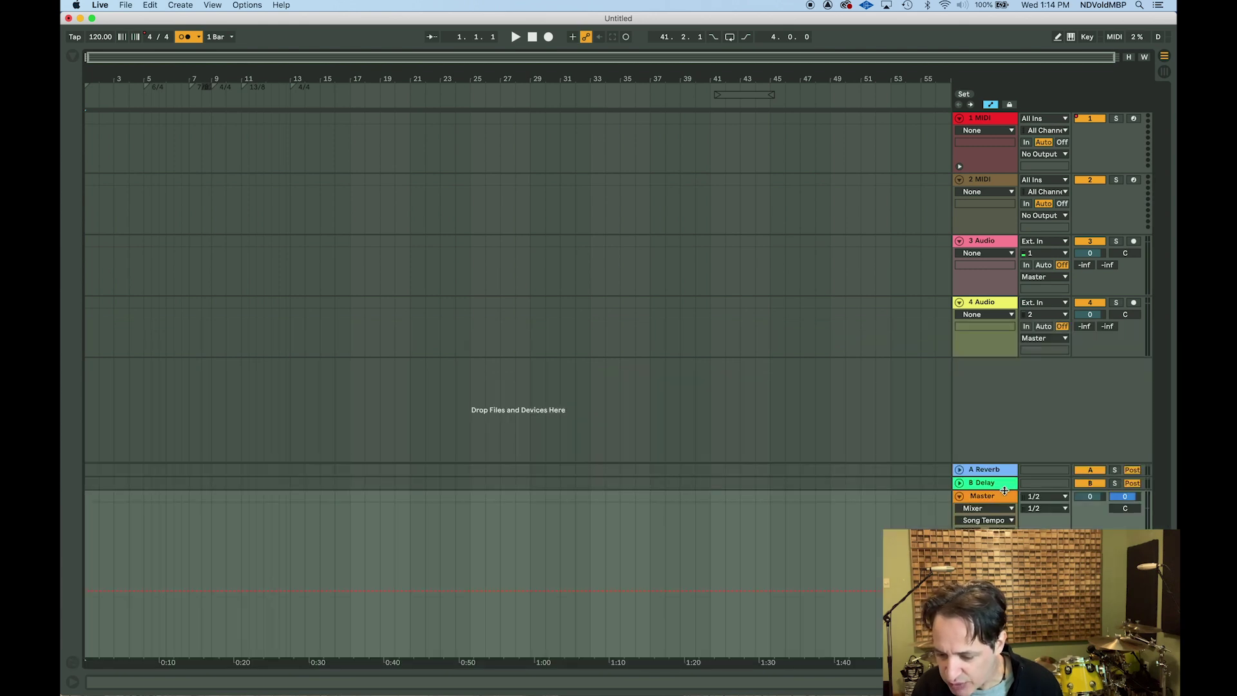
Step: Heighten the Master lane and set its automation to Mixer > Song Tempo
drag(979, 492, 983, 404)
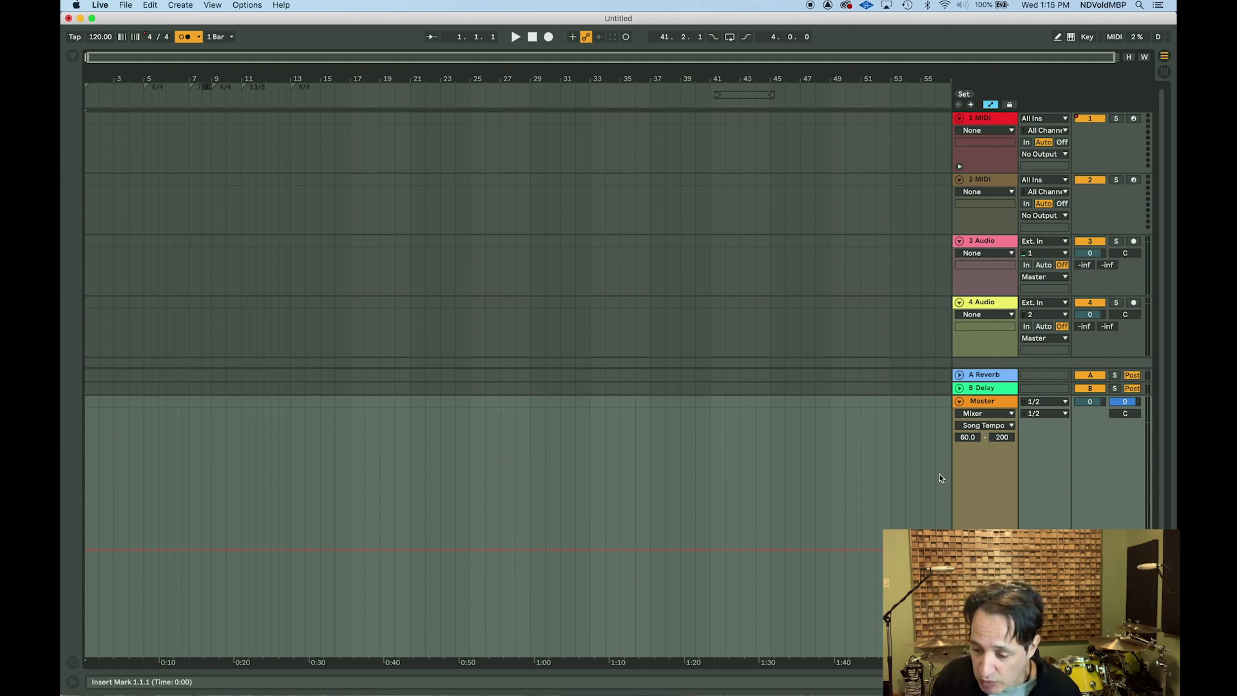
click(995, 414)
click(988, 432)
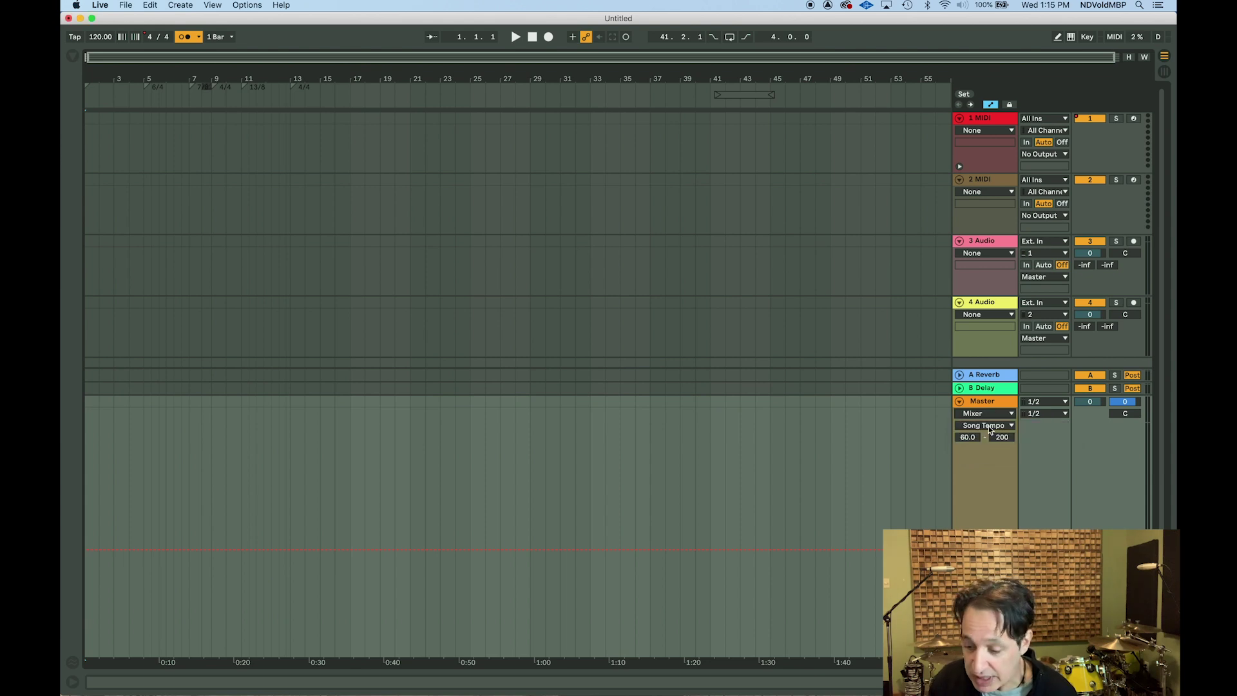
click(989, 427)
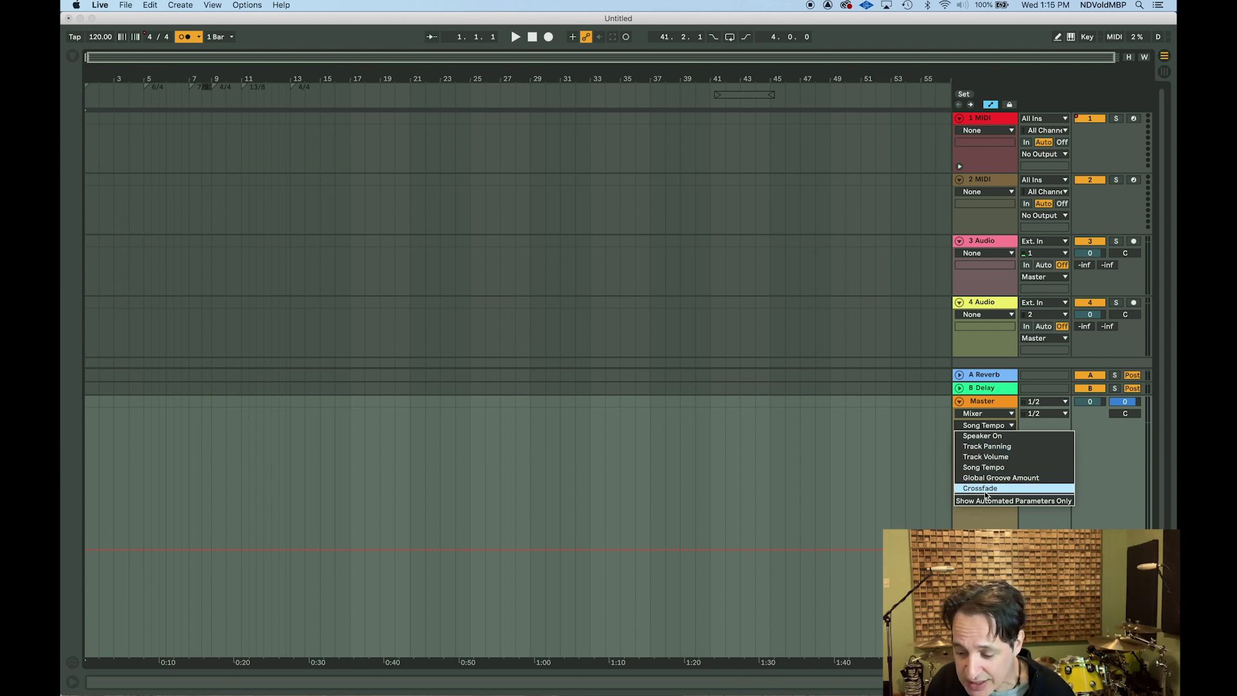
click(998, 468)
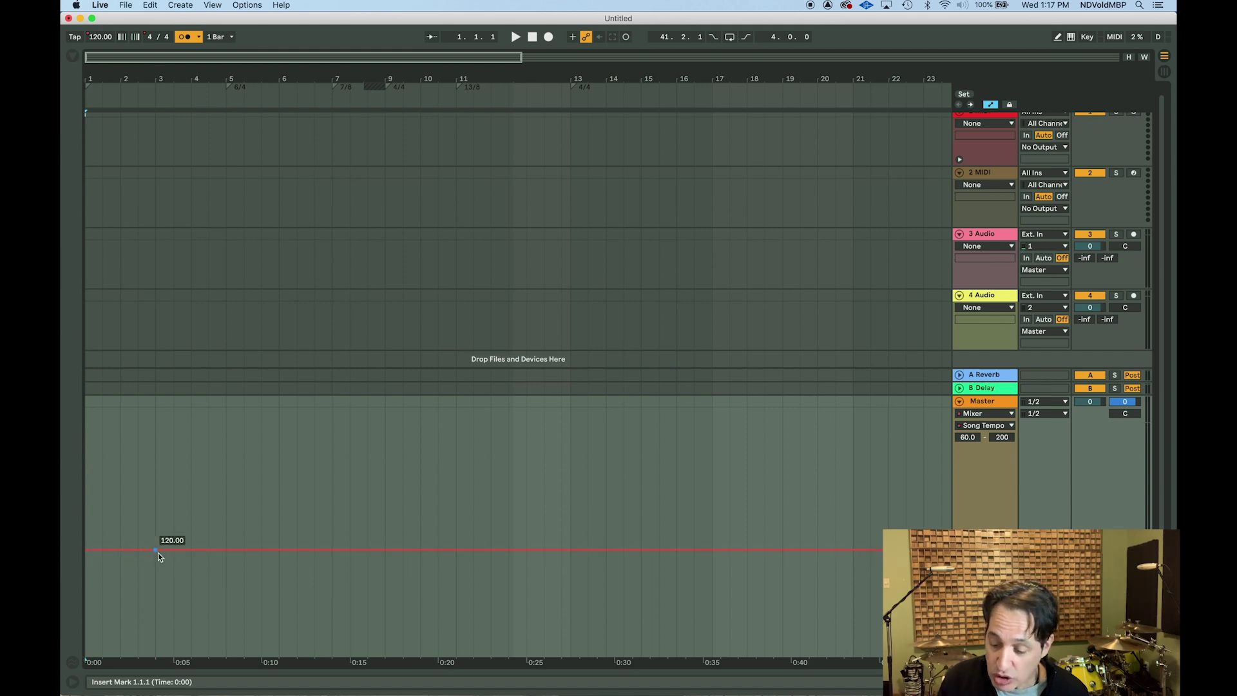
Step: Add tempo breakpoints jumping to 150.20 BPM at bar 3, then dropping to 108 BPM at bar 5
click(156, 549)
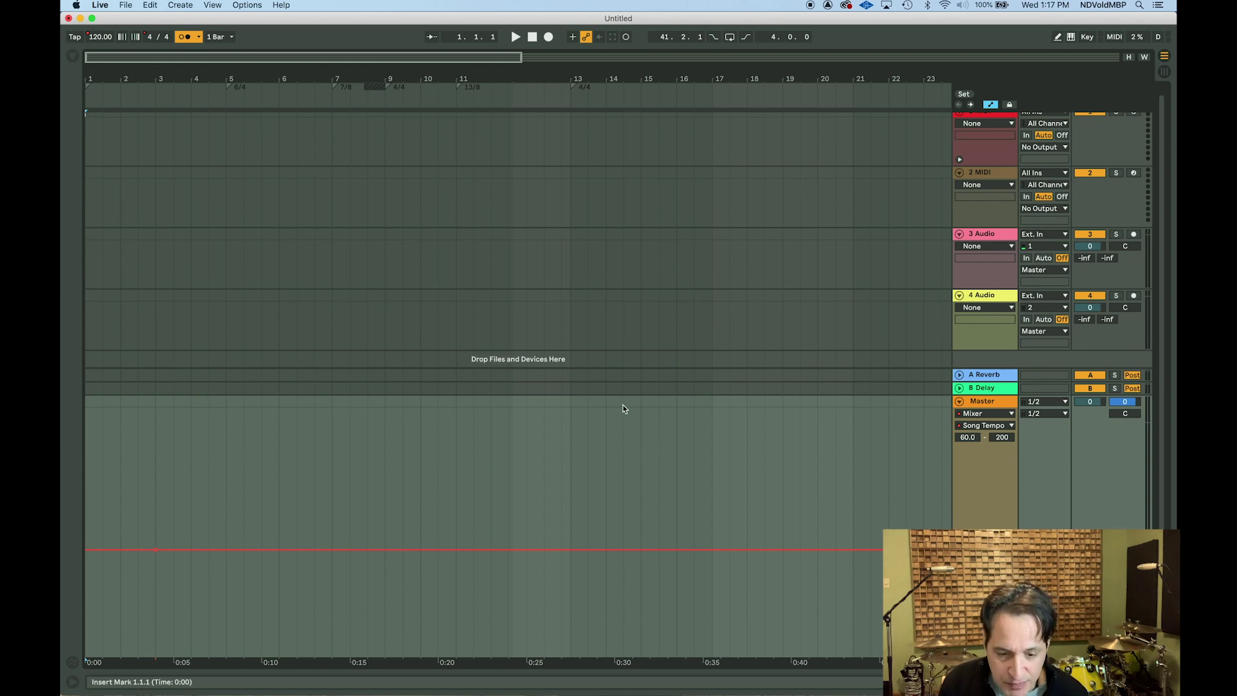
click(154, 551)
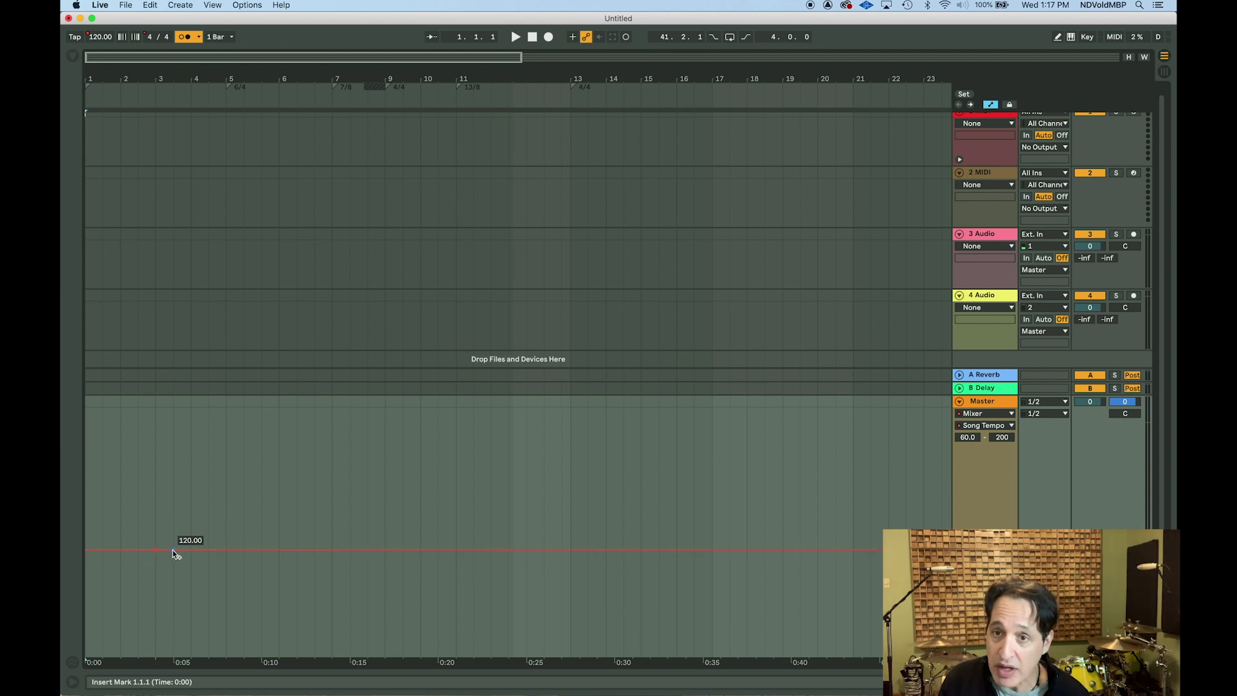
drag(173, 550, 385, 496)
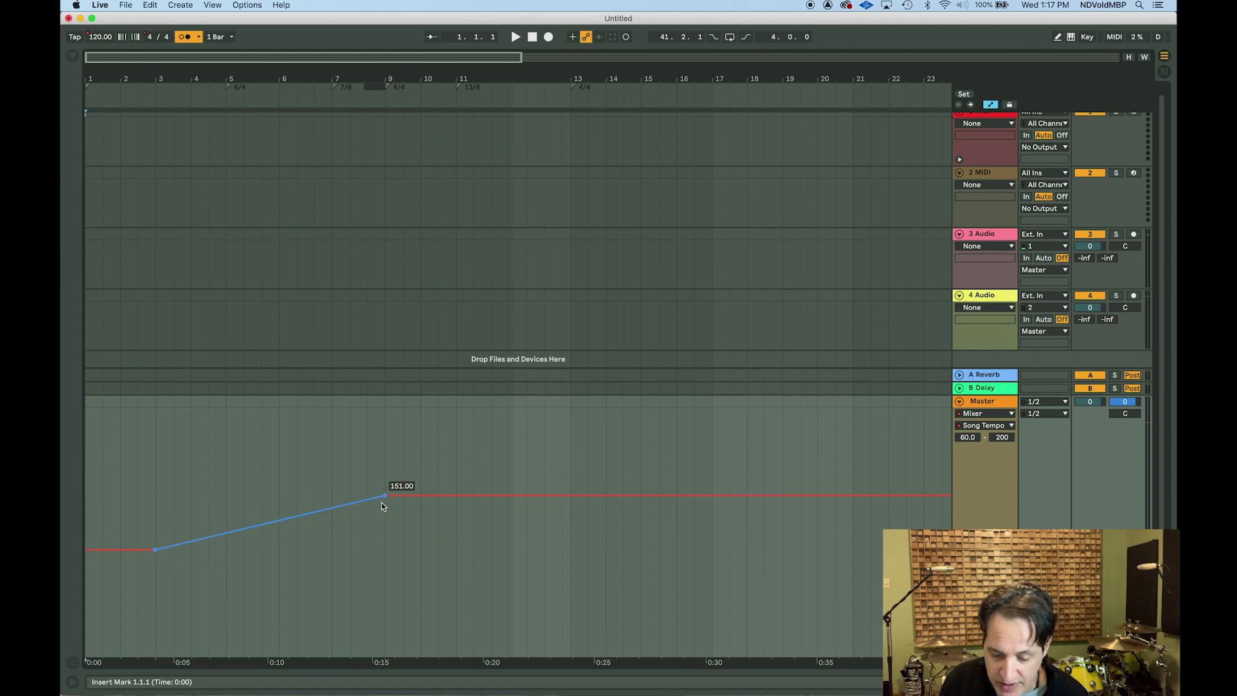
drag(385, 496, 155, 496)
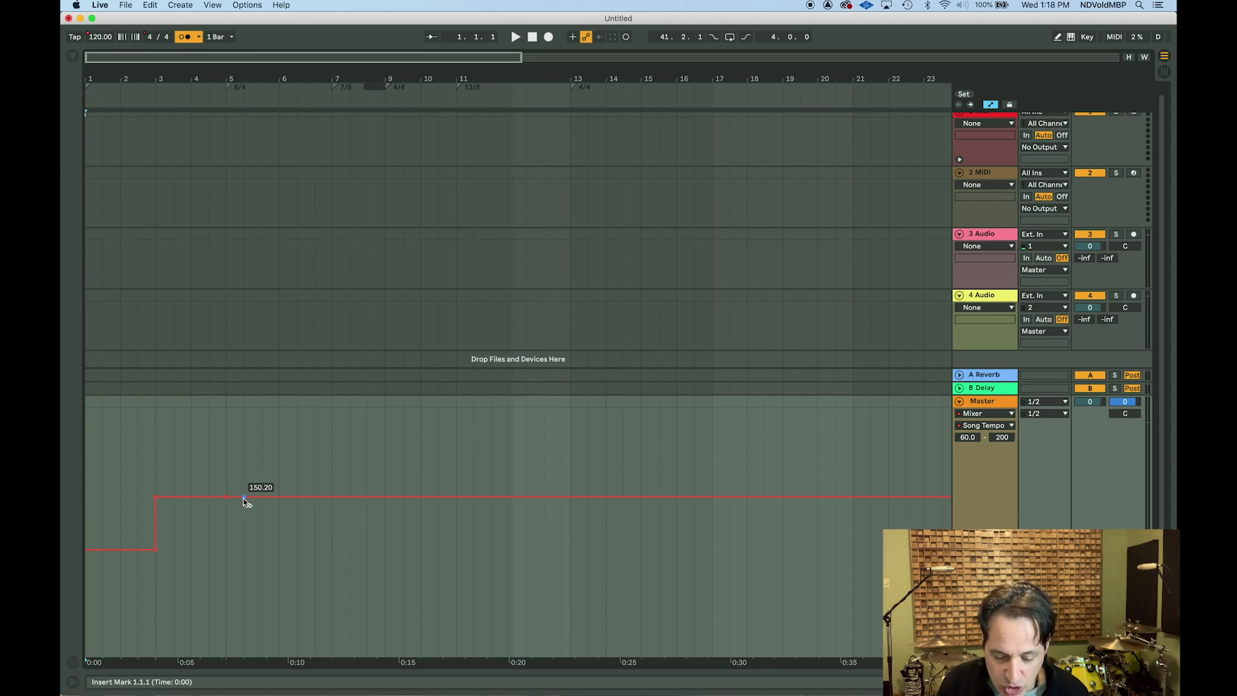
drag(245, 500, 225, 572)
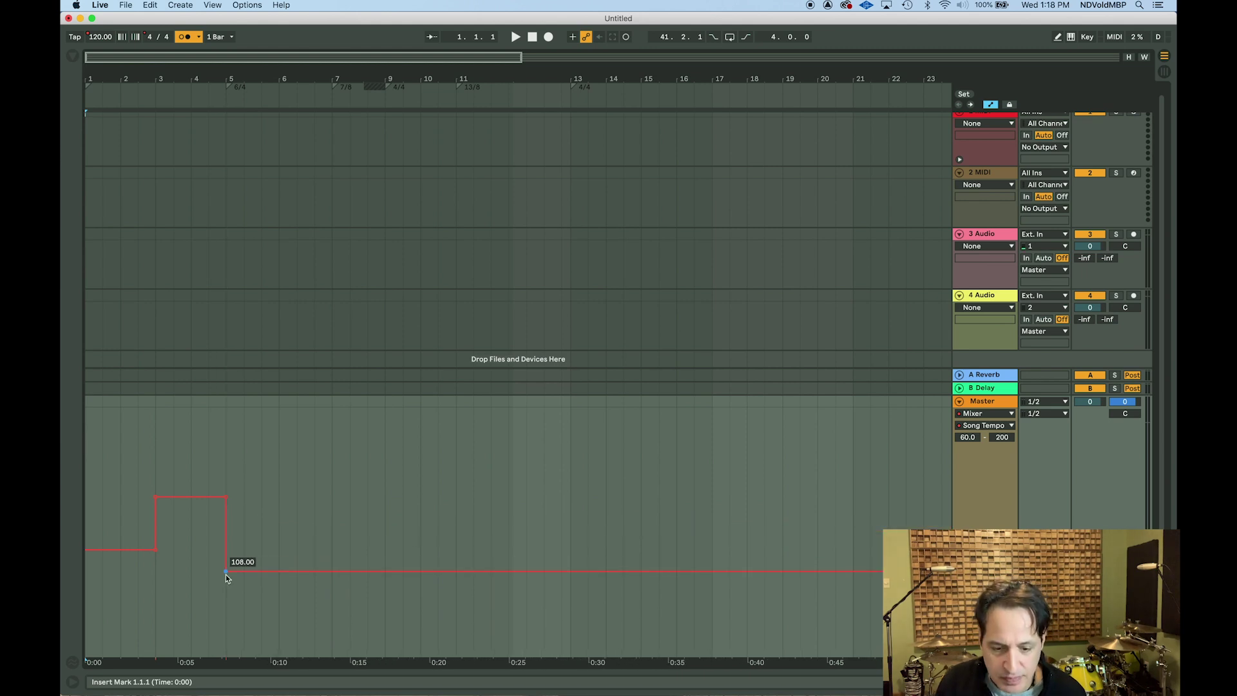
Step: Shape the tempo envelope: 108 BPM at bar 5, leap to 185.00 at bar 6, ramp to 136.70 by bar 9
click(280, 570)
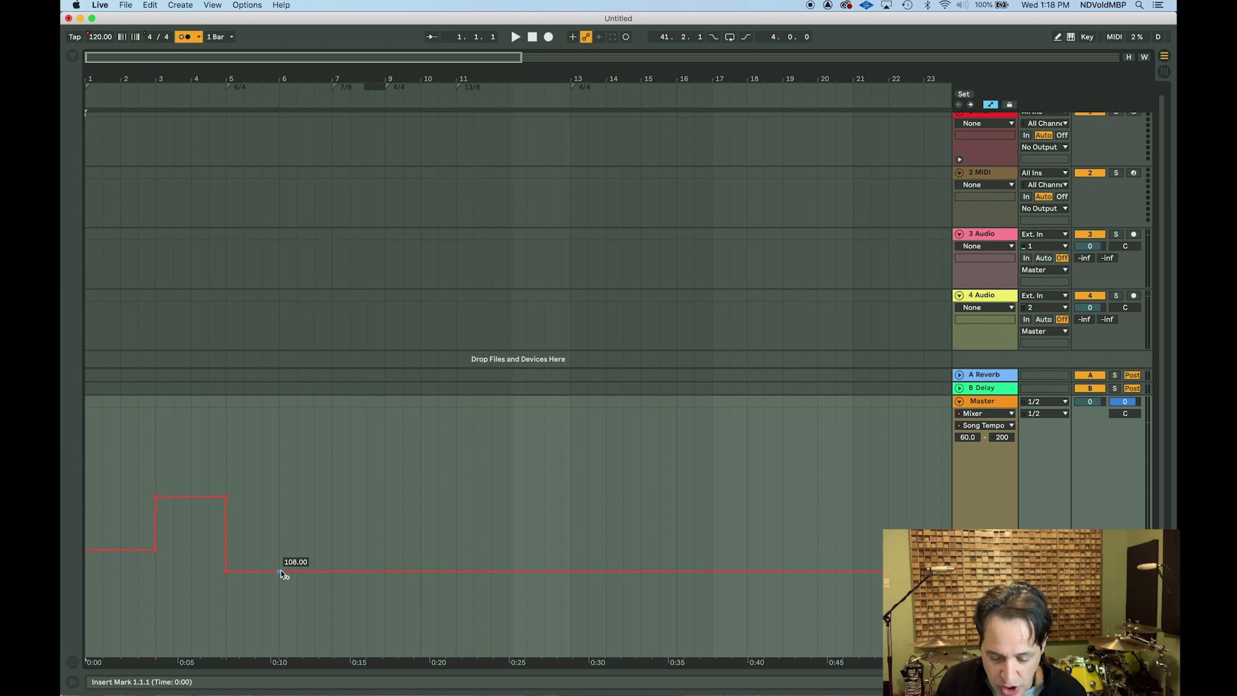
drag(296, 569, 280, 434)
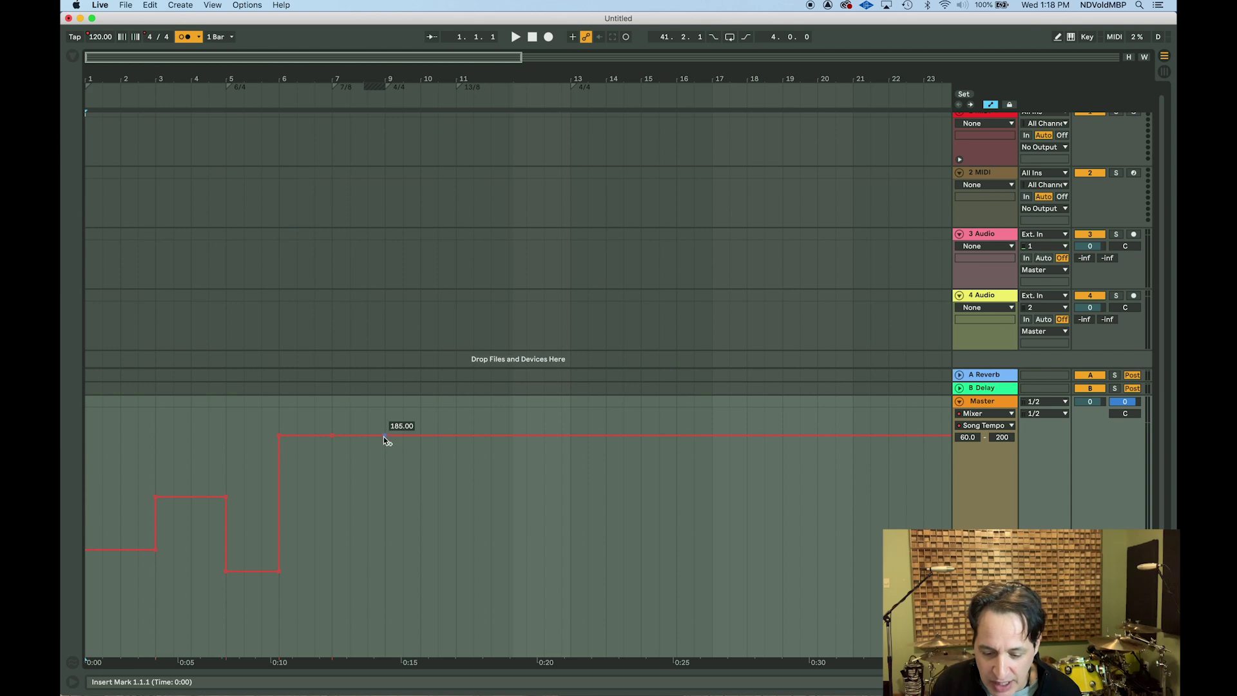
drag(385, 440, 385, 520)
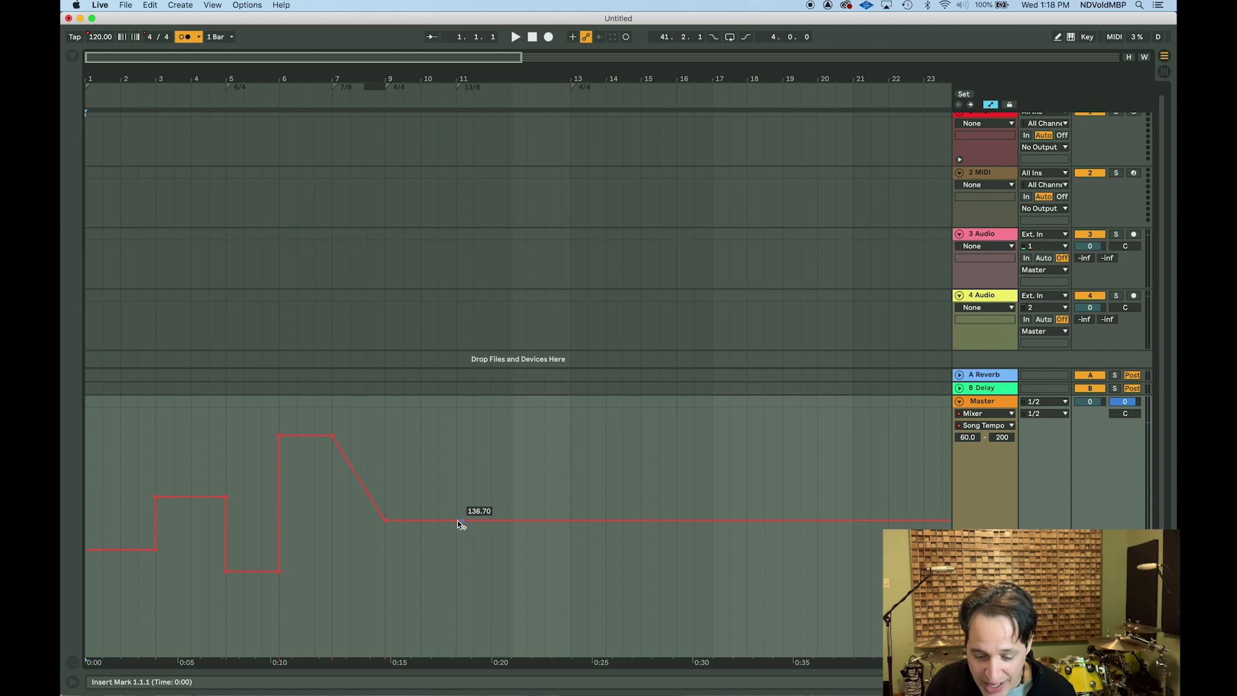
Step: Ramp the tempo up to a 195 BPM plateau at bar 11, step to 158, then settle at 120.00 from bar 13
drag(458, 520, 456, 416)
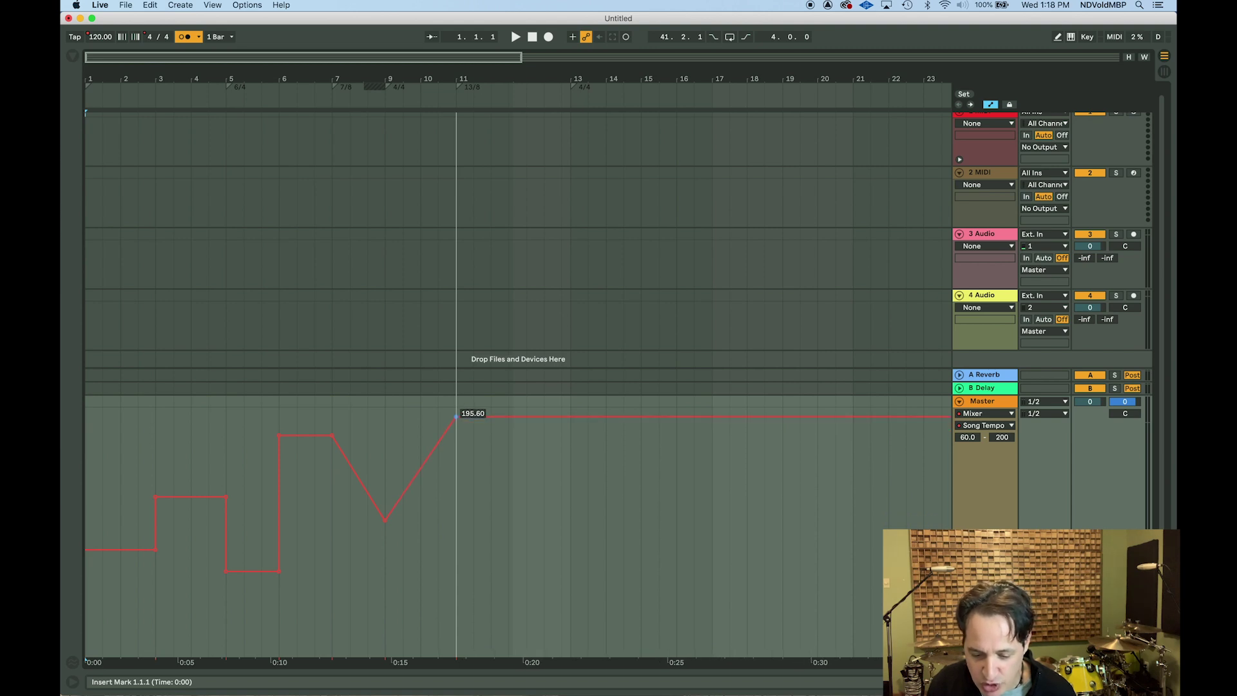
drag(457, 419, 458, 419)
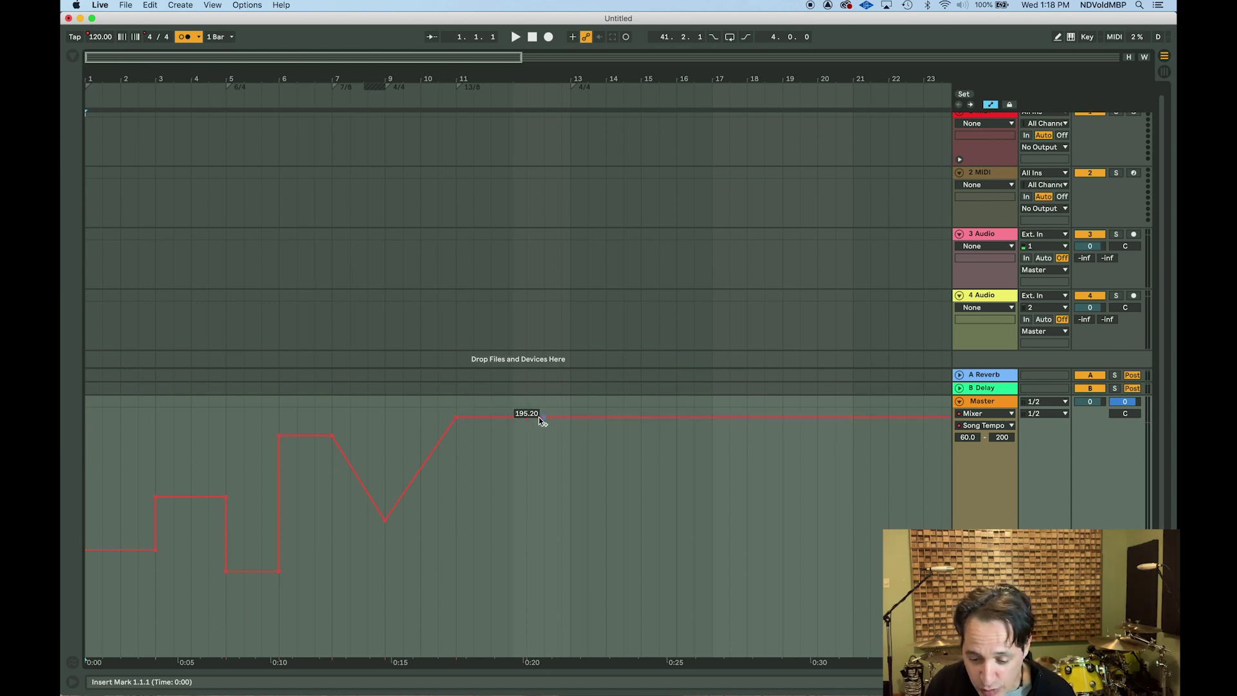
drag(527, 417, 527, 482)
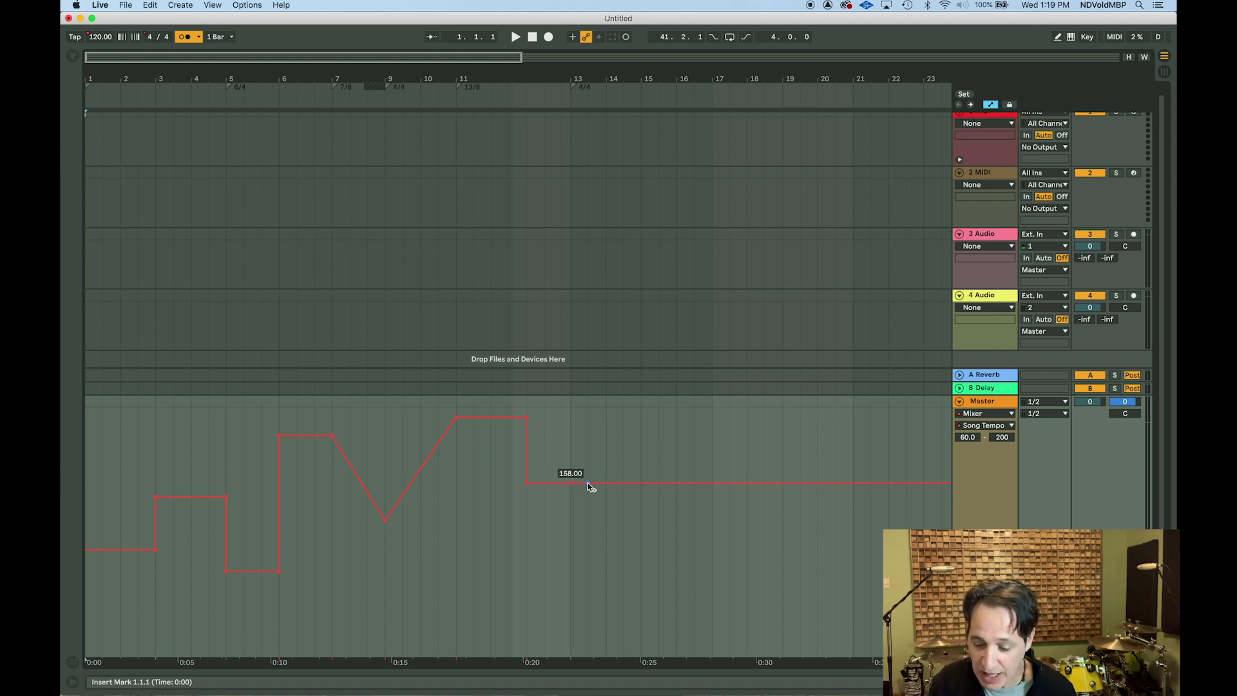
drag(587, 481, 571, 551)
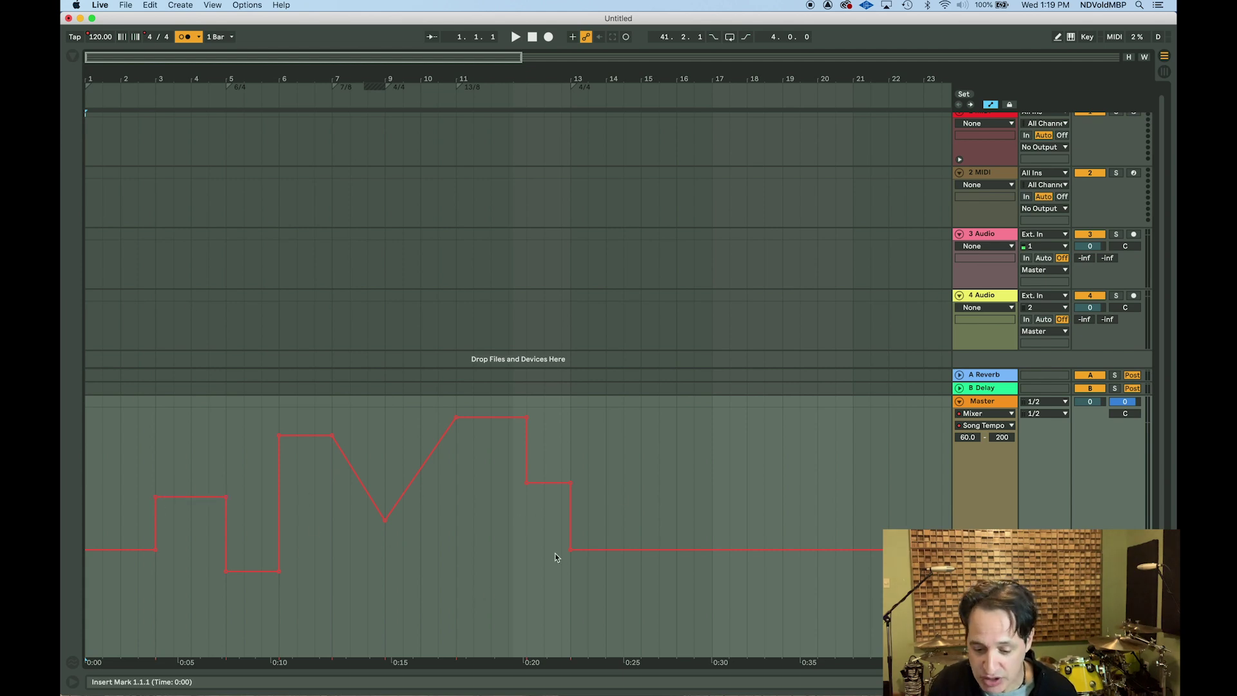
mouse_move(142, 551)
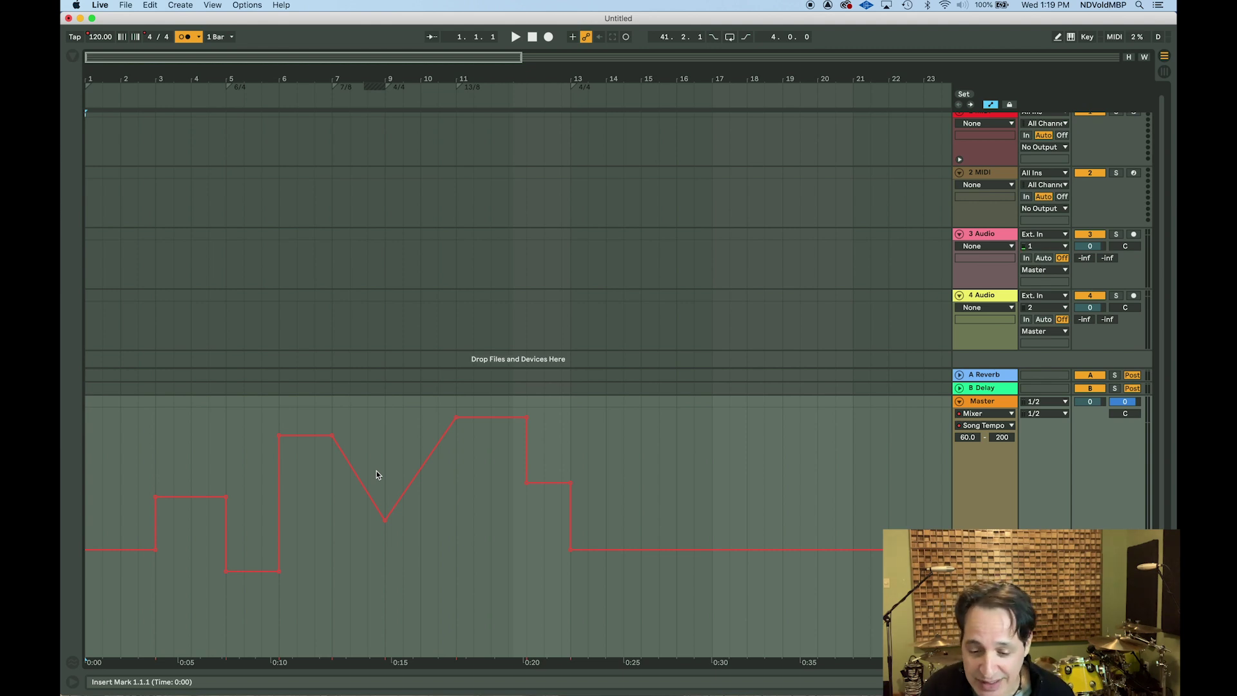
Step: Play the arrangement from bar 1 so the tempo follows the finished automation curve
click(515, 37)
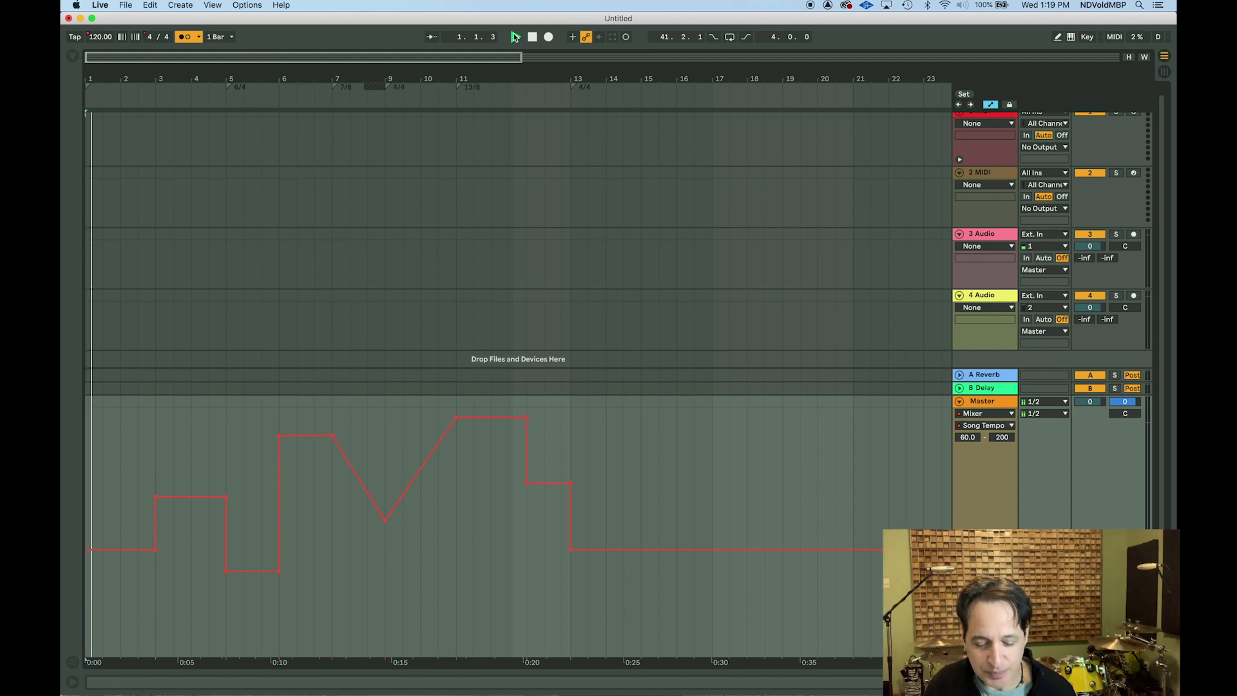